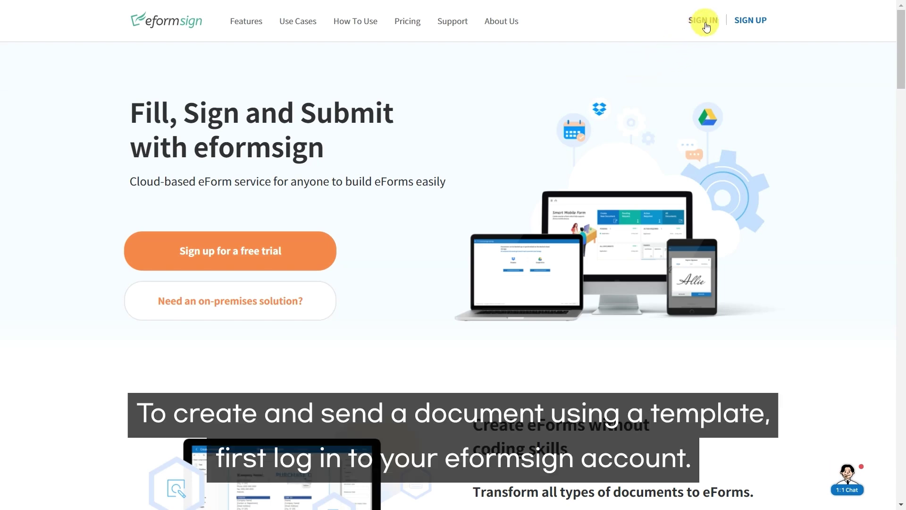
Step: Sign in to the company eformsign account with its email and password
click(706, 26)
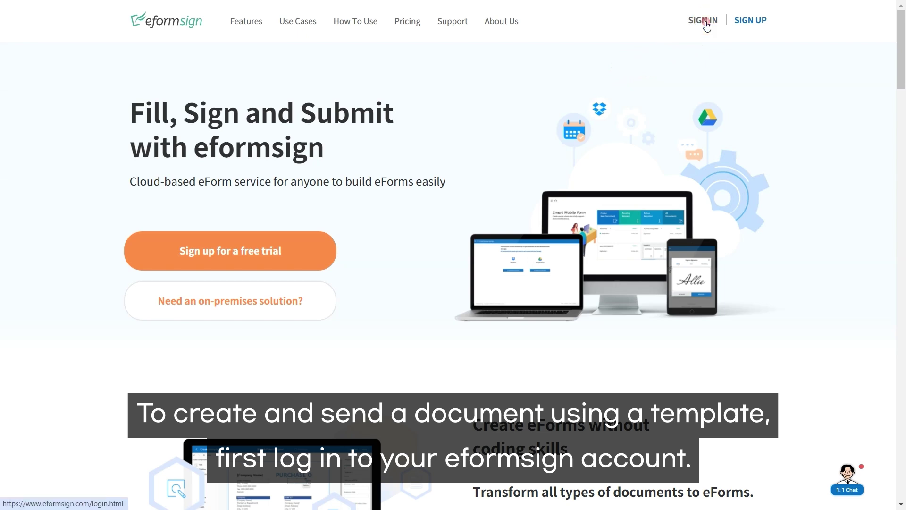
click(504, 183)
text(*********)
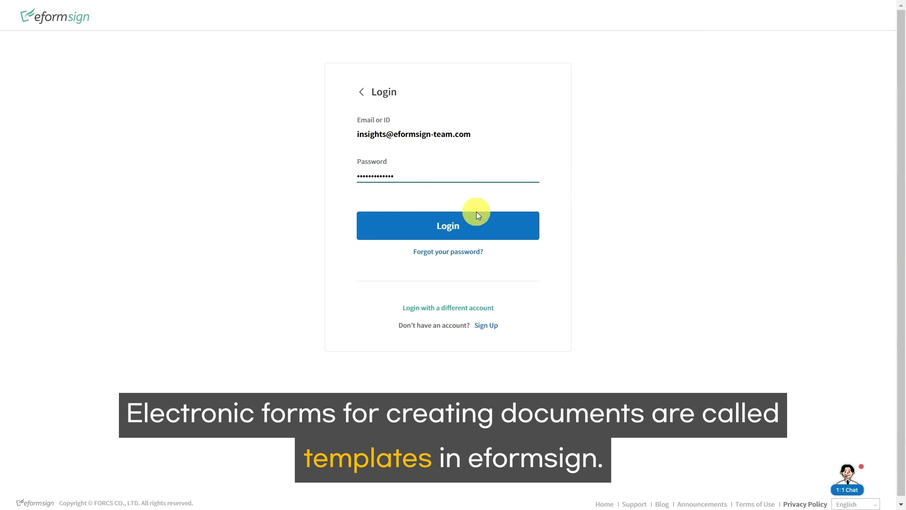
click(475, 225)
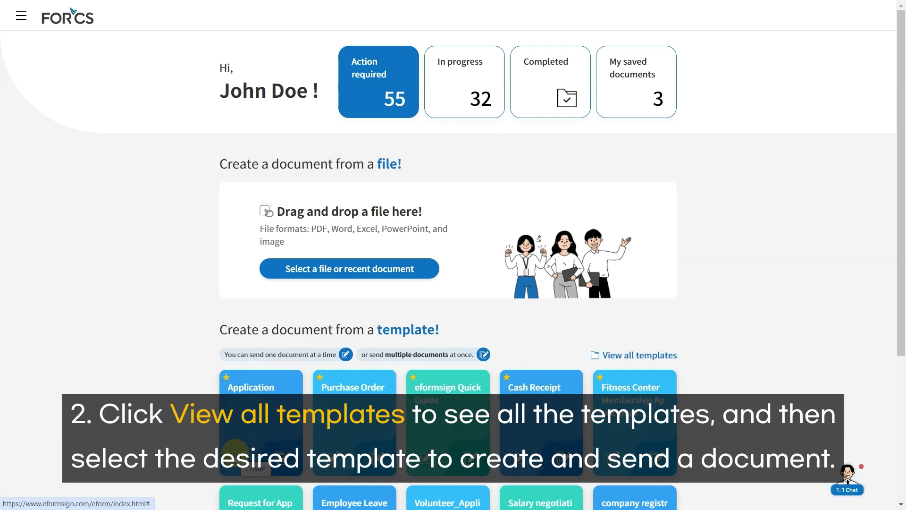
Step: View all templates, then go through the sidebar menu to Manage templates
click(651, 357)
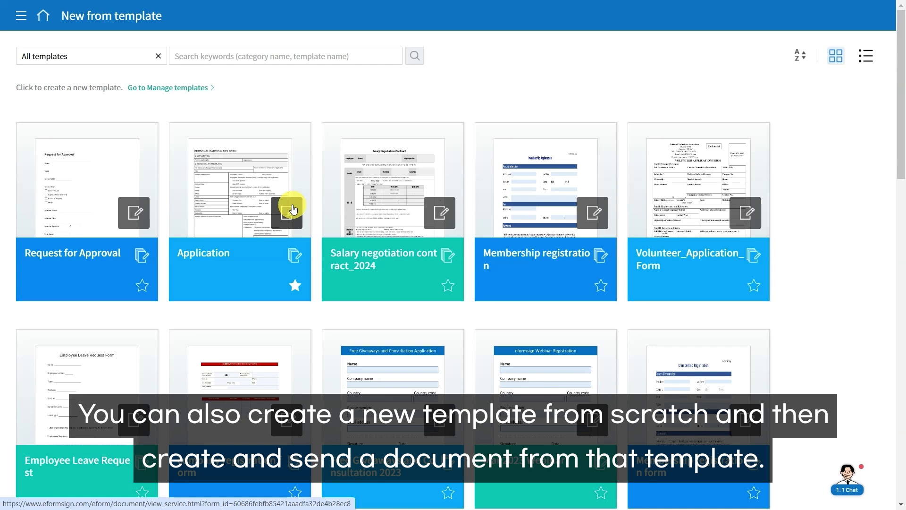
click(25, 17)
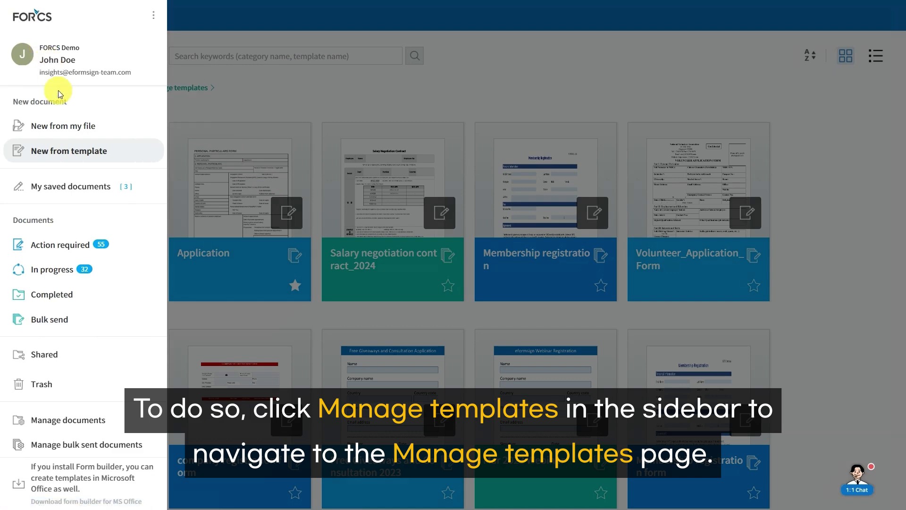
scroll(95, 236, down, 2)
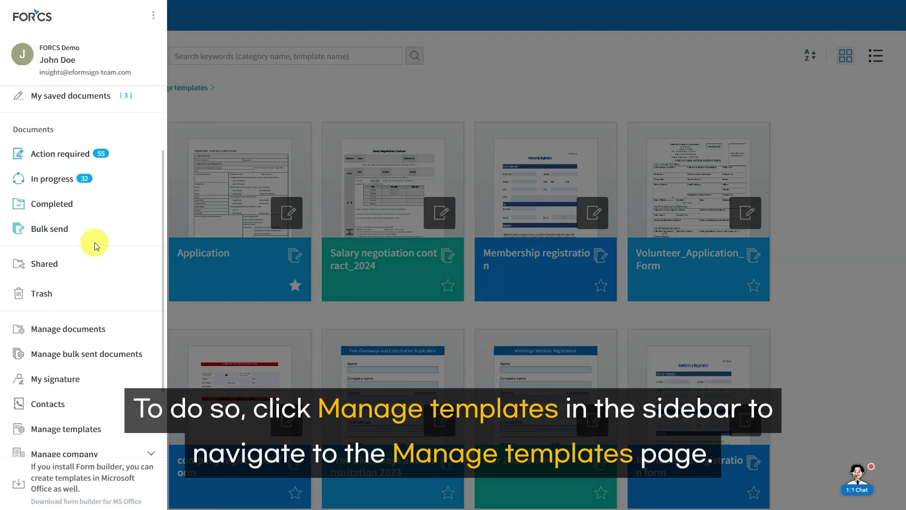
click(80, 428)
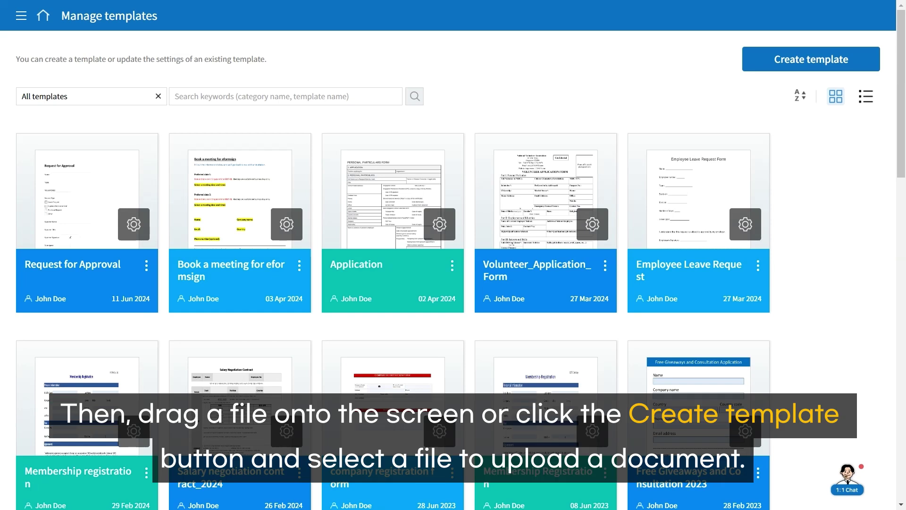
Step: Create a new template from the Non Disclosure Agreement file
click(793, 47)
click(453, 287)
click(226, 83)
click(407, 300)
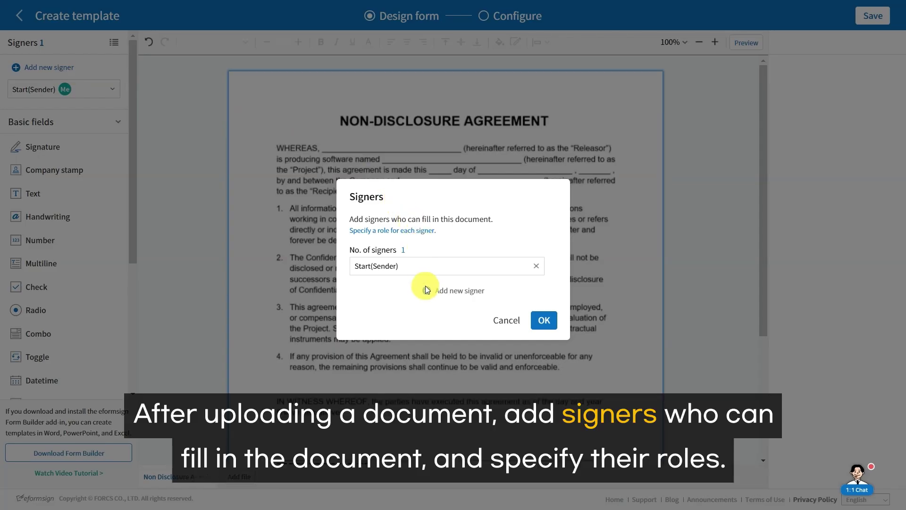
Step: Add a second signer named Employee alongside Start(Sender) and confirm
click(426, 290)
key(ctrl+a)
text(Employee)
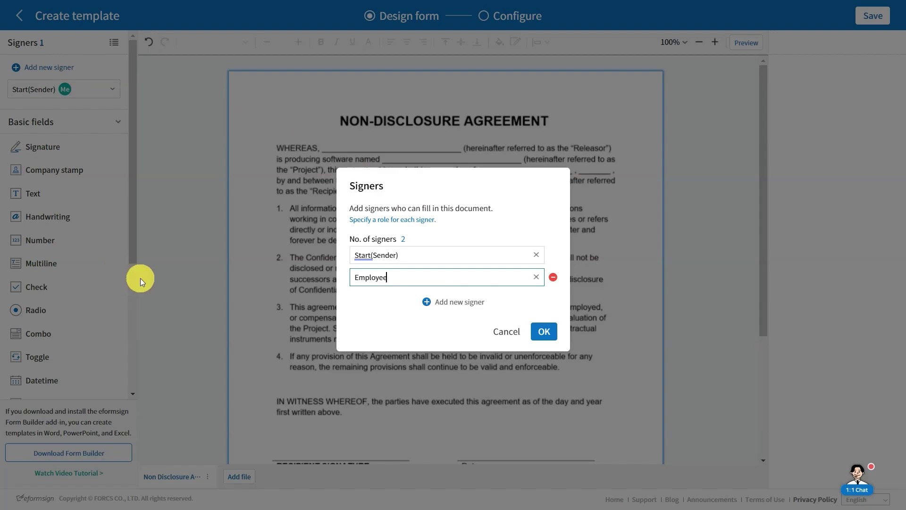
click(546, 332)
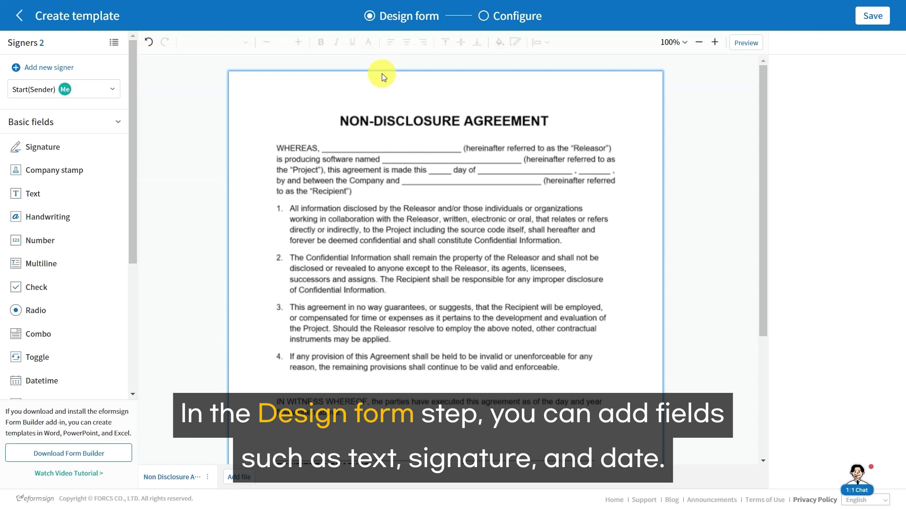
scroll(41, 348, down, 5)
Step: Place a text field on the WHEREAS blank, widen it, and rename its ID Releasor
scroll(40, 350, up, 3)
scroll(41, 350, up, 3)
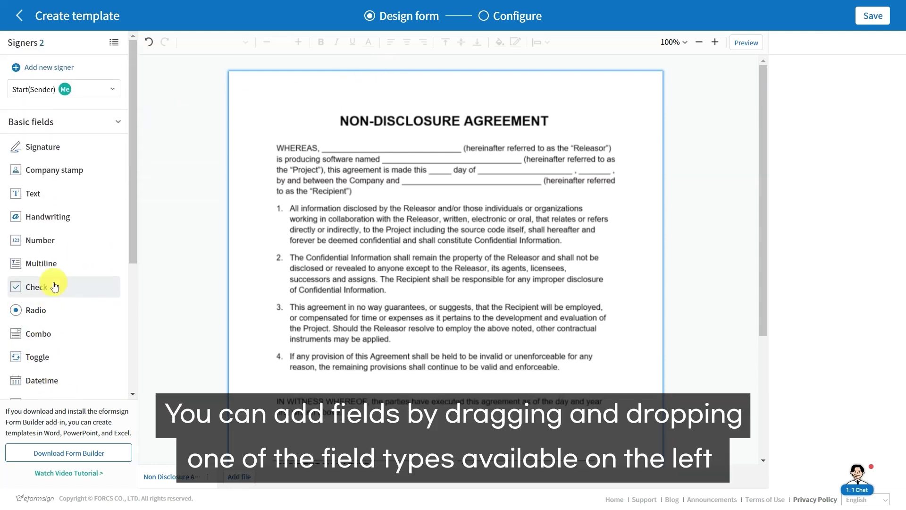
drag(53, 199, 322, 131)
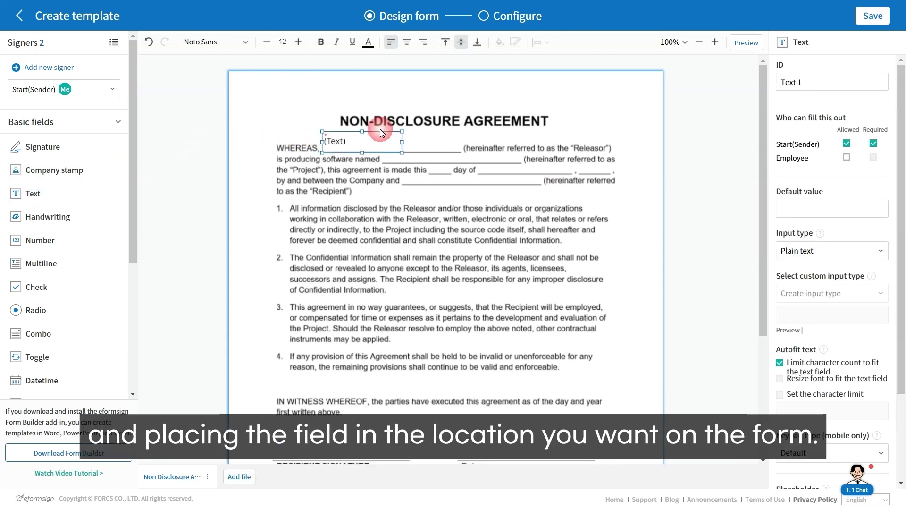
drag(402, 132, 462, 143)
triple_click(797, 82)
text(Releasor)
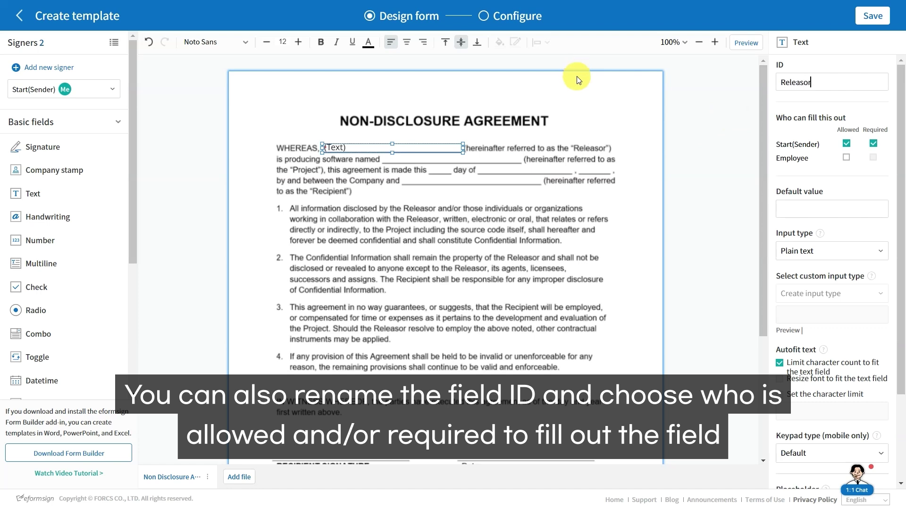
click(845, 144)
click(846, 144)
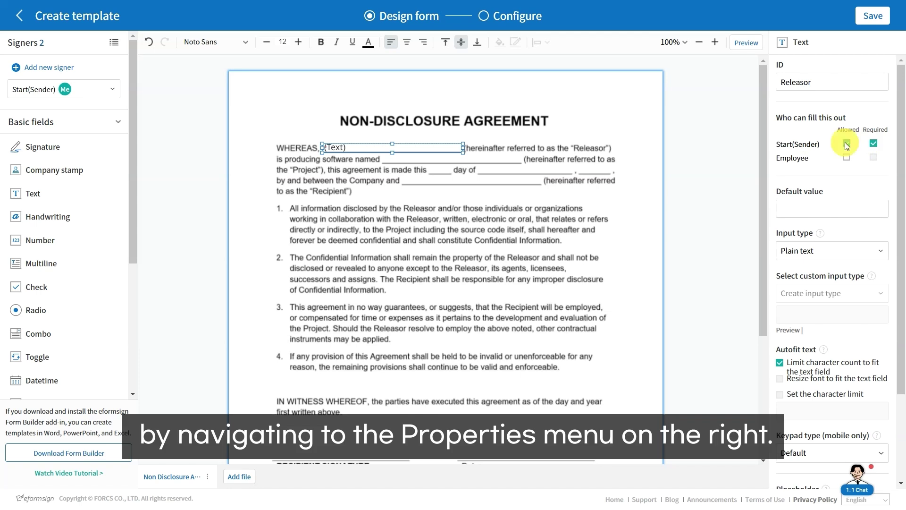
click(874, 143)
Step: Add and size text fields for the software name, day and remaining opening-paragraph blanks
click(33, 193)
click(382, 144)
click(33, 193)
mouse_move(462, 159)
mouse_down()
mouse_move(523, 160)
mouse_move(454, 166)
mouse_up()
click(429, 152)
click(33, 193)
click(477, 153)
drag(557, 152, 573, 167)
click(33, 194)
click(579, 152)
drag(658, 153, 612, 167)
click(33, 193)
click(402, 163)
drag(481, 163, 542, 178)
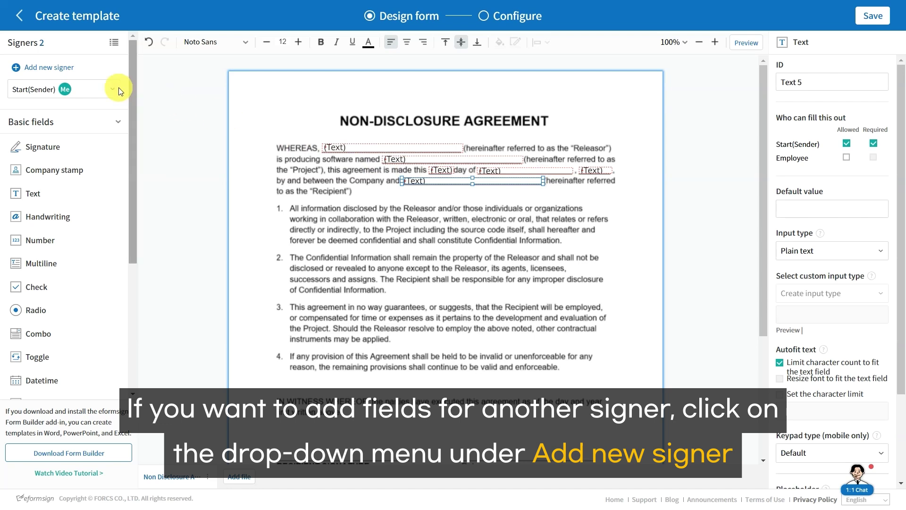
Step: Switch to the Employee signer and place a signature field above RECIPIENT SIGNATURE
click(81, 89)
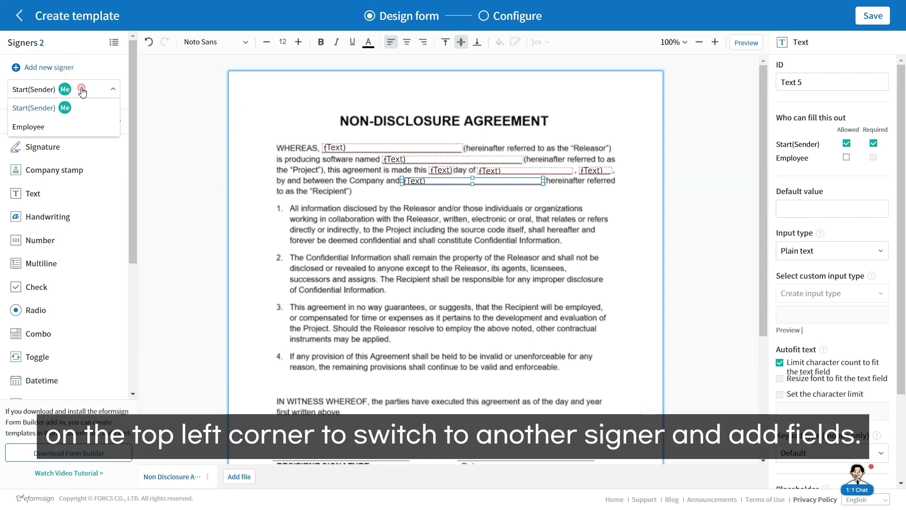
click(61, 127)
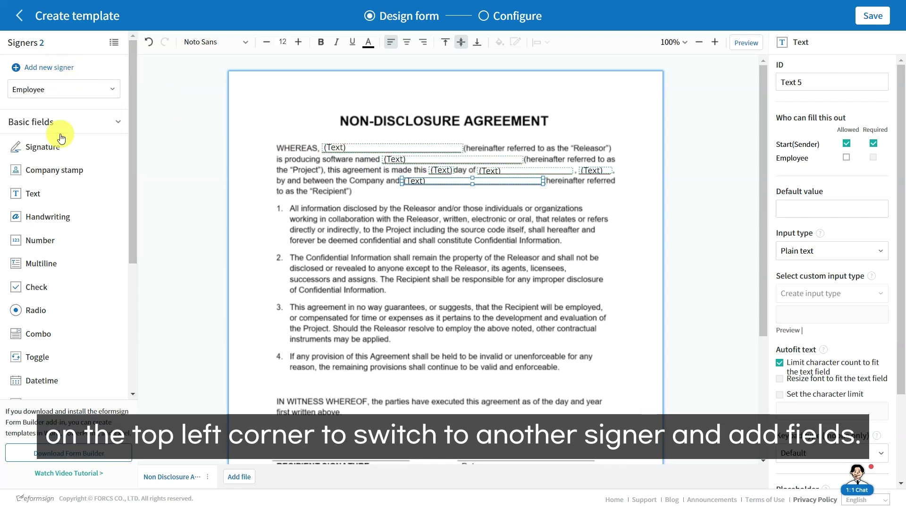
scroll(259, 153, down, 4)
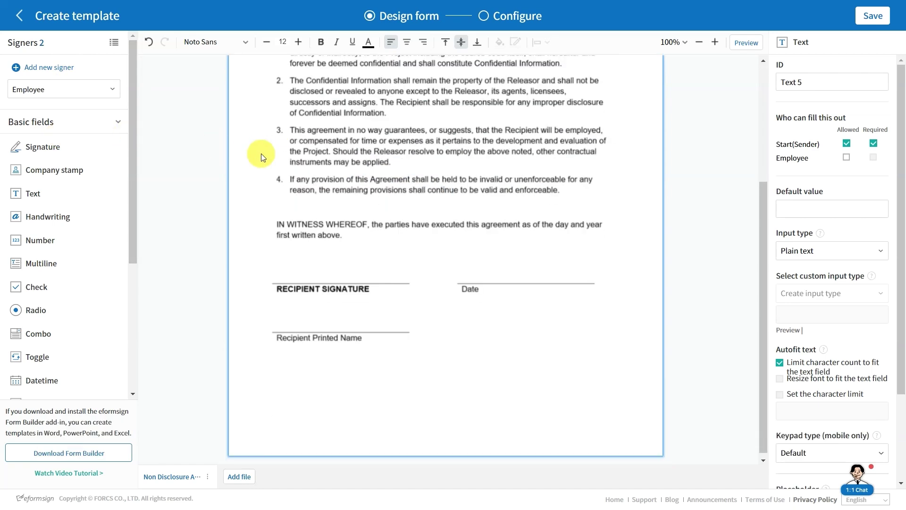
mouse_move(85, 149)
mouse_down()
mouse_move(276, 233)
mouse_move(274, 259)
mouse_up()
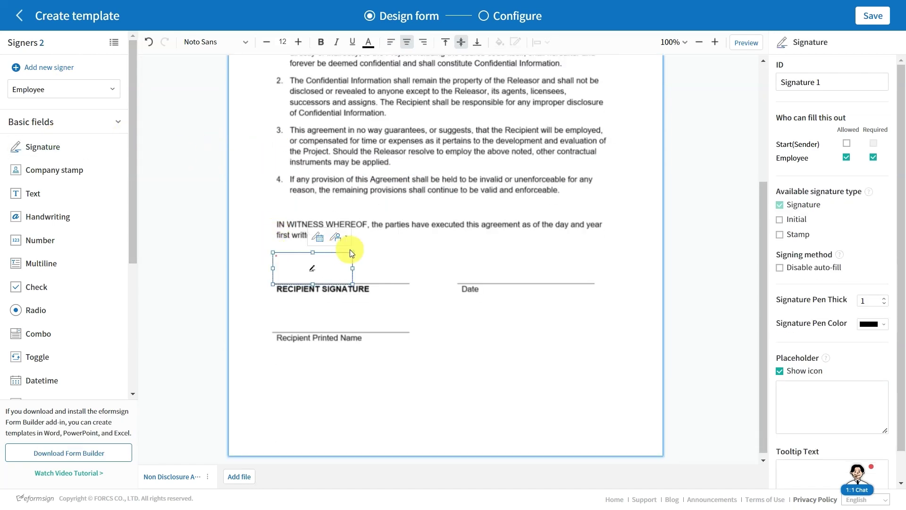
drag(397, 262, 408, 266)
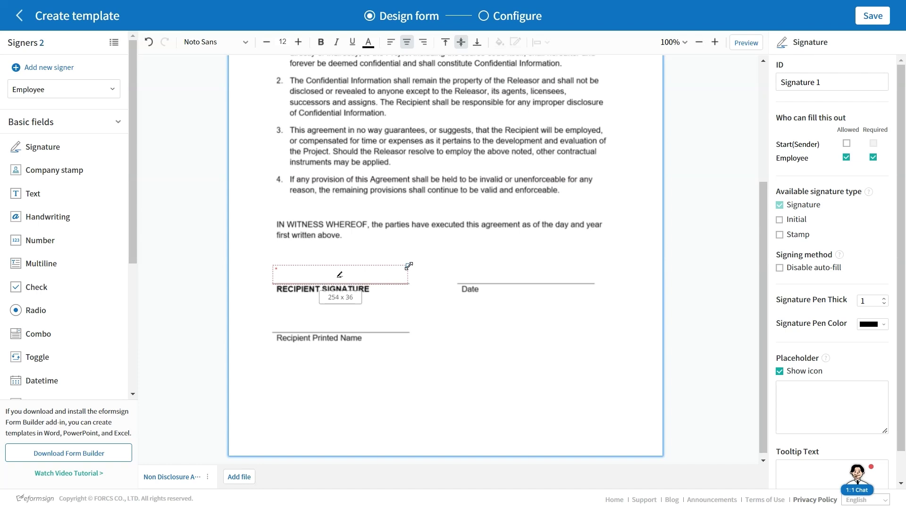
Step: Add a linked Date Signed field on the Date line and a Recipient Printed Name text field
click(376, 249)
drag(537, 263, 562, 272)
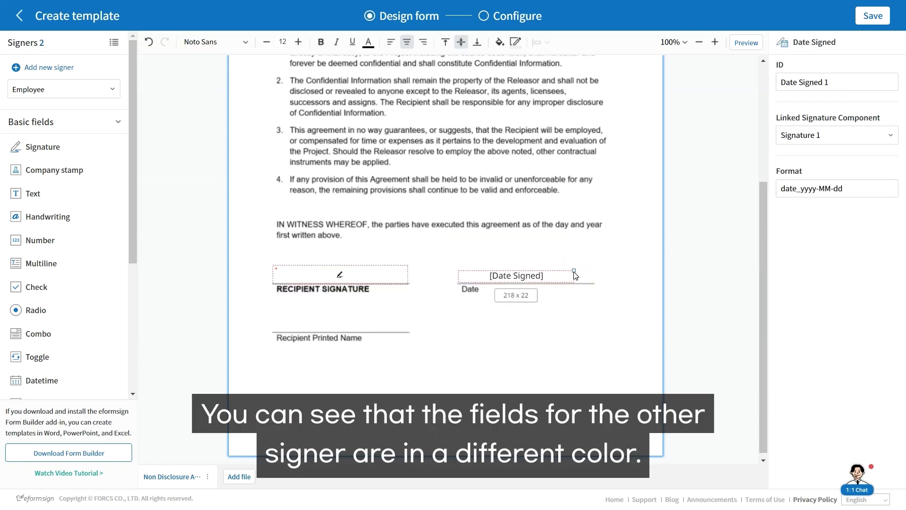
drag(459, 277, 480, 277)
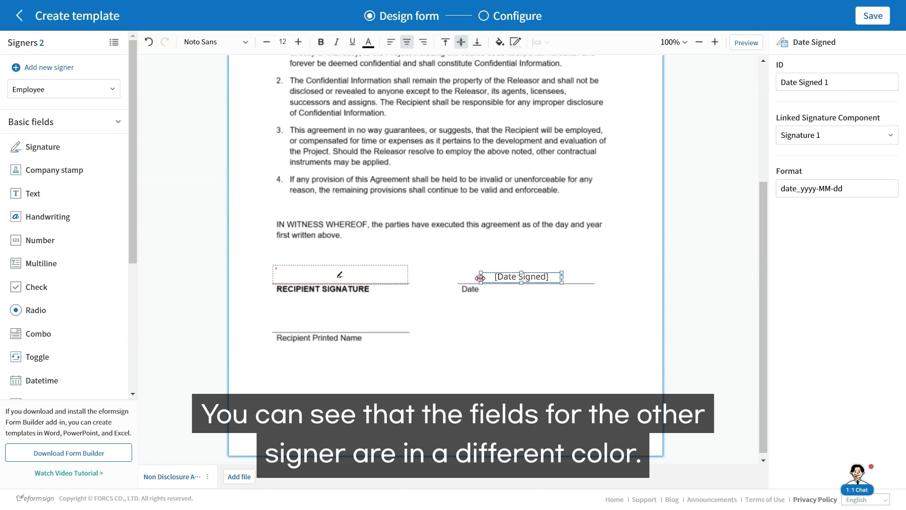
click(480, 278)
drag(33, 194, 273, 310)
drag(354, 311, 411, 322)
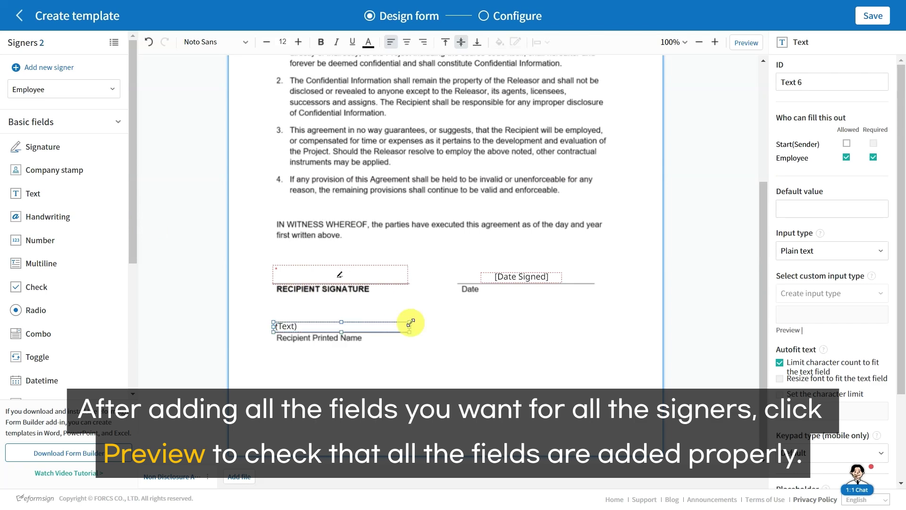
click(735, 46)
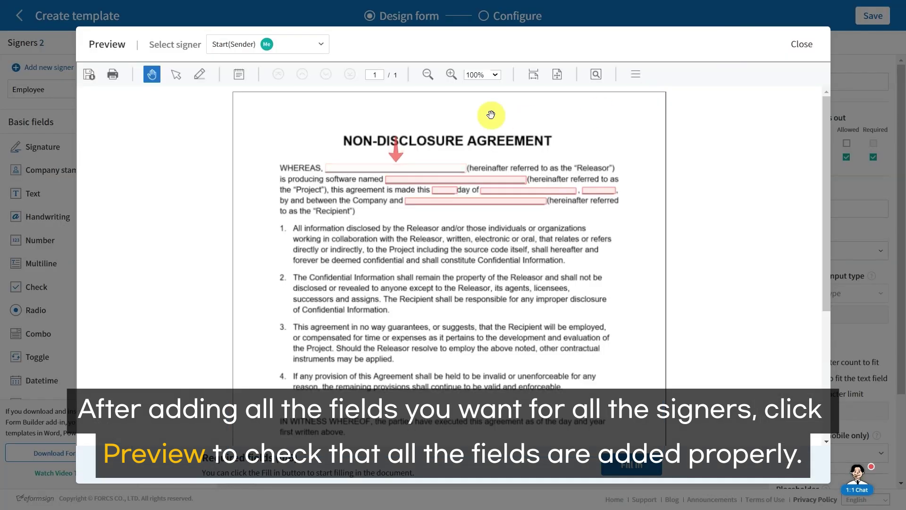
click(304, 44)
click(285, 81)
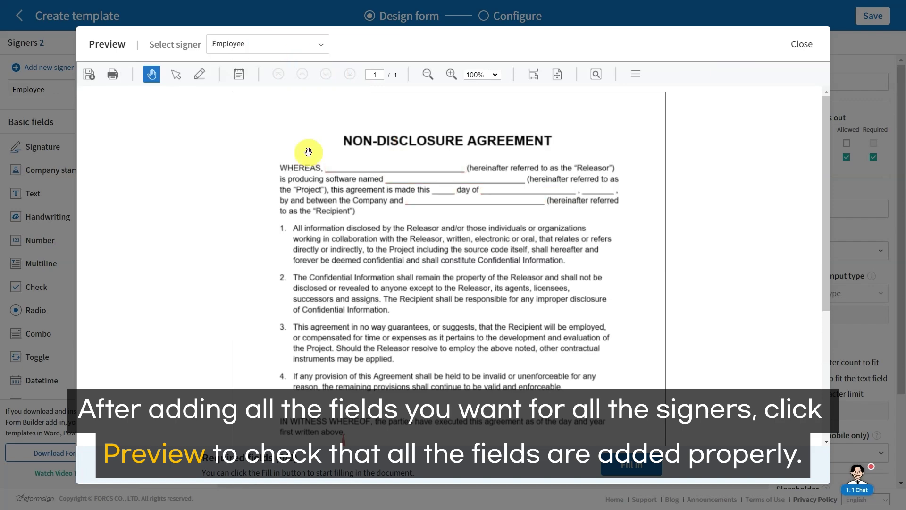
scroll(307, 162, down, 5)
click(800, 45)
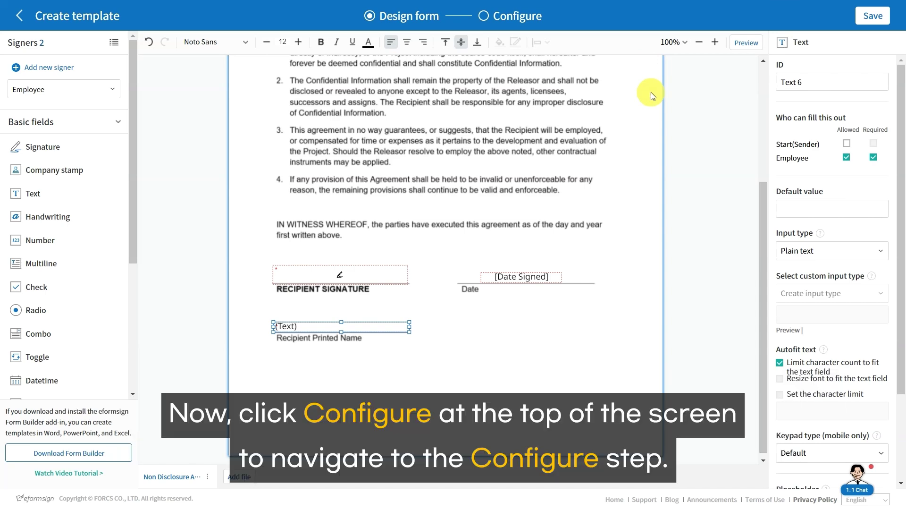
Step: Go to the Configure step and show the Workflow: Start(Sender), Employee, Complete
click(515, 19)
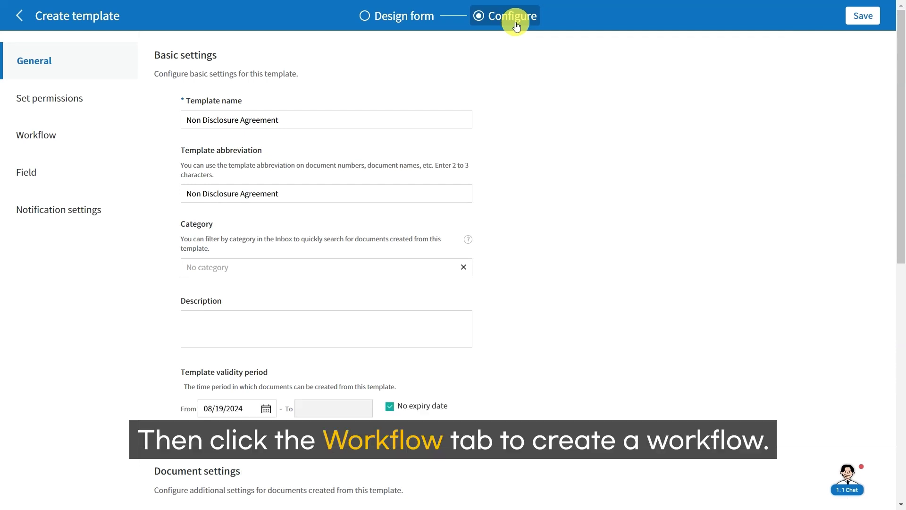
click(42, 136)
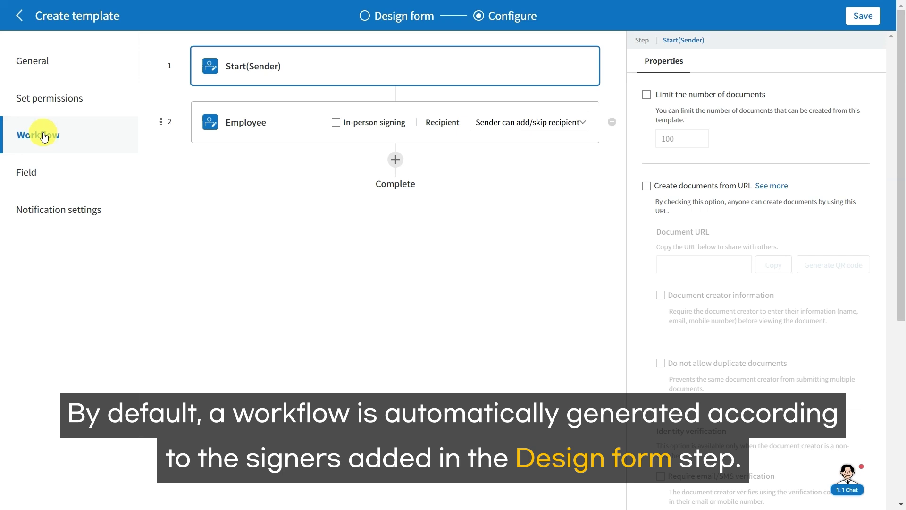
Step: Add a Reviewer step after Employee, delete it again, then reshow the recipient types
click(396, 163)
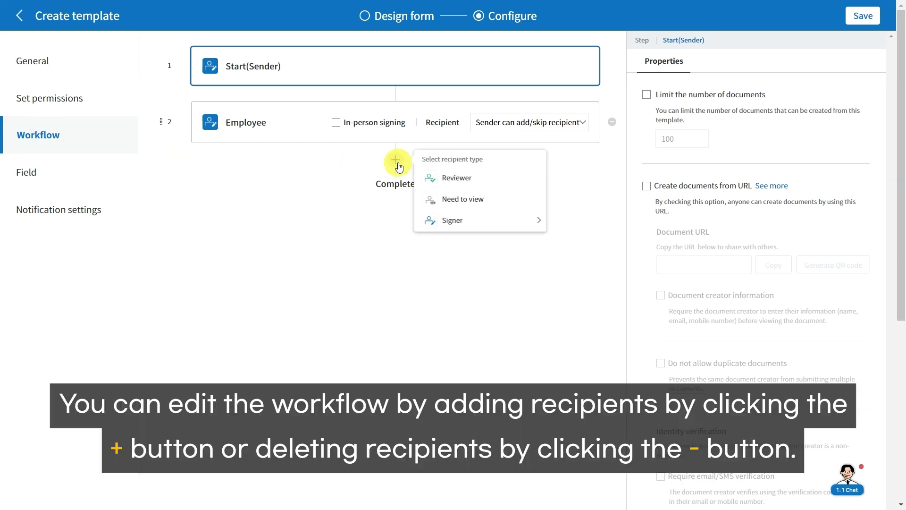
click(434, 178)
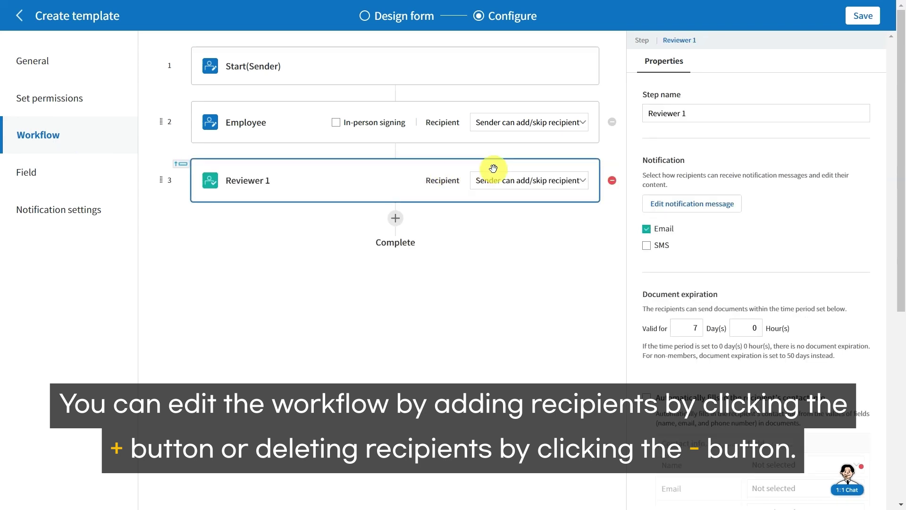
click(611, 180)
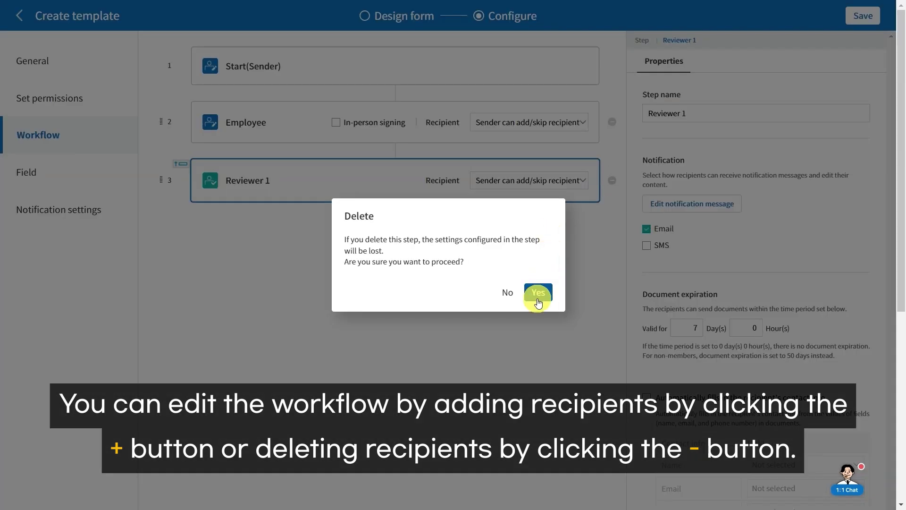
click(537, 295)
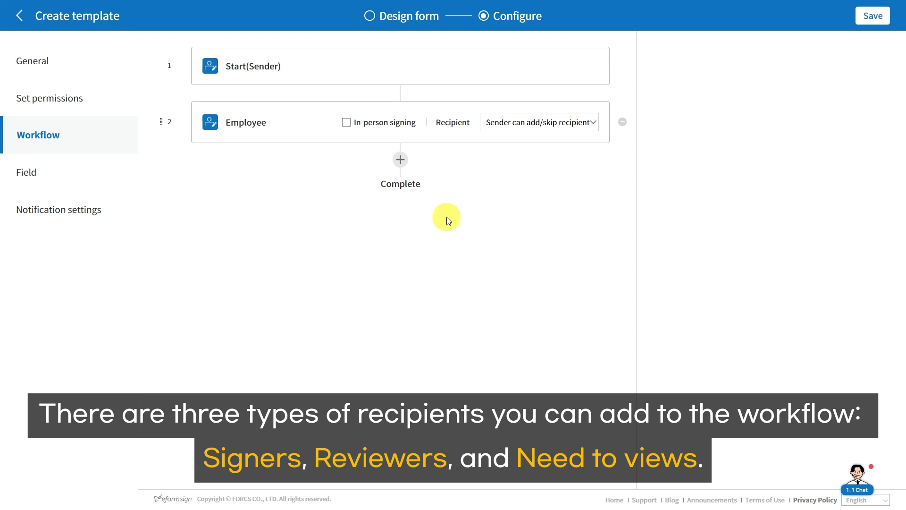
click(400, 160)
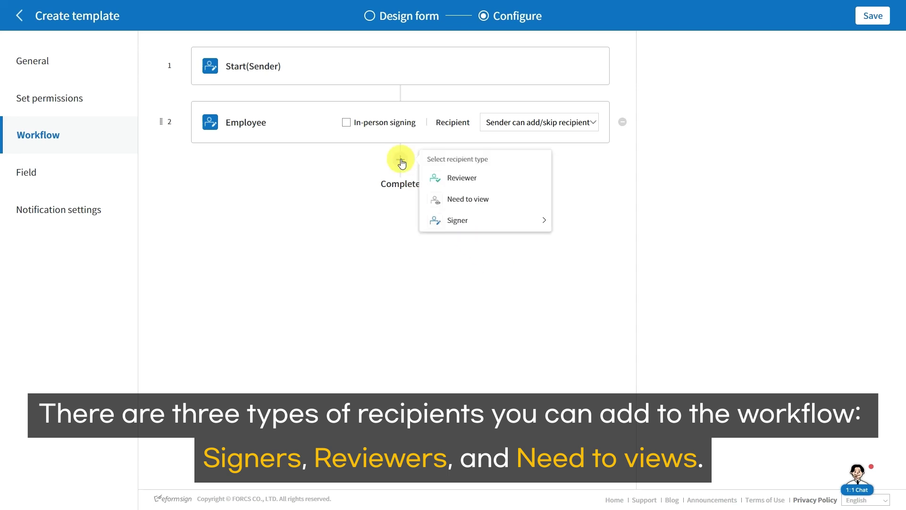
mouse_move(433, 231)
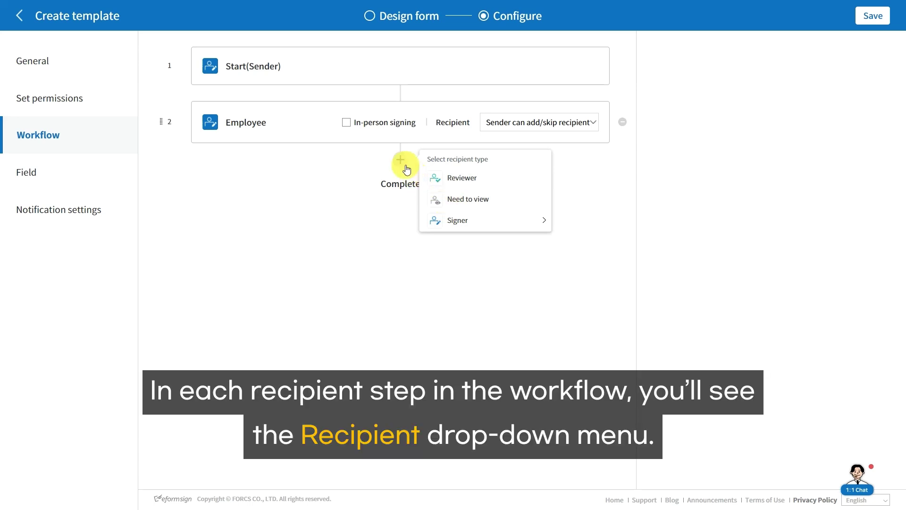
Step: Try Employee recipient options: Sender can add/skip, Sender needs to add, and Group or member HR
click(406, 168)
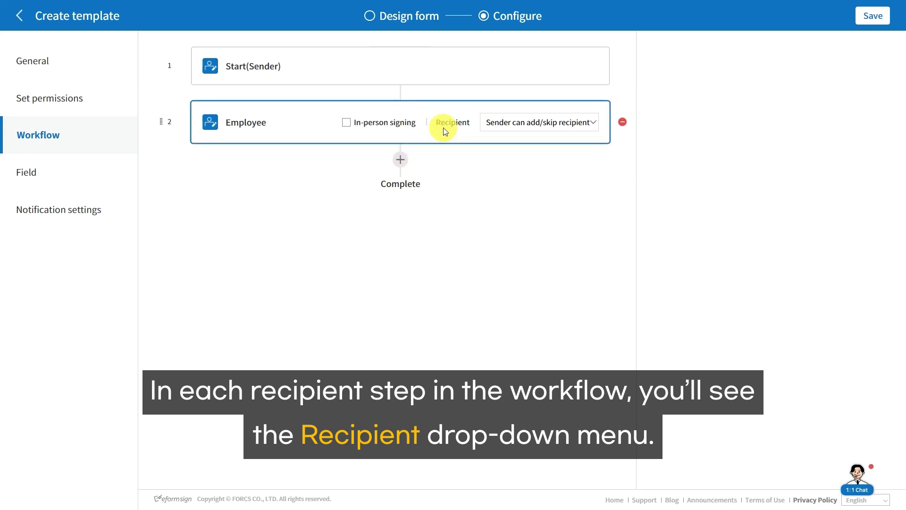
click(503, 124)
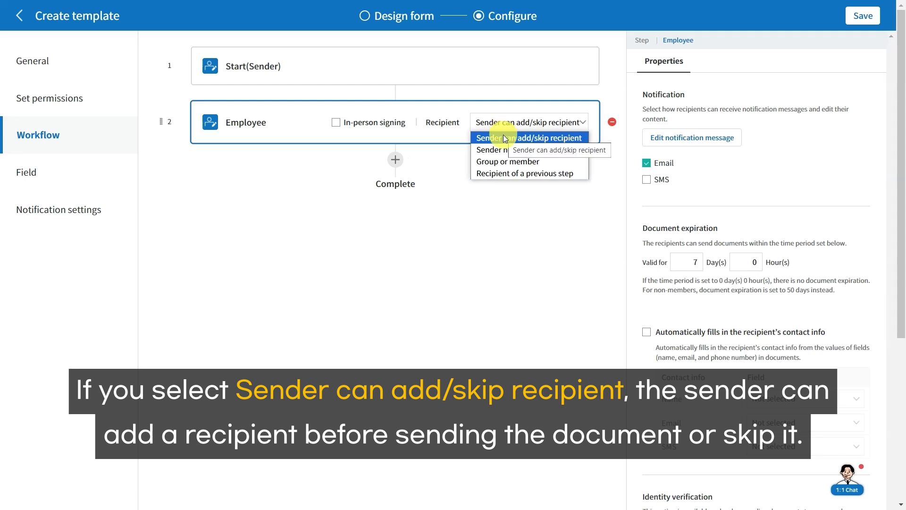
click(504, 137)
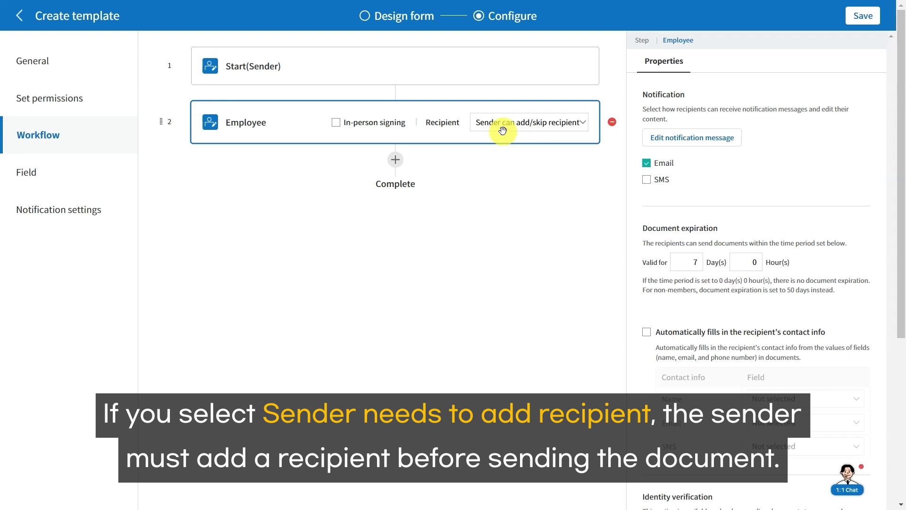
click(503, 127)
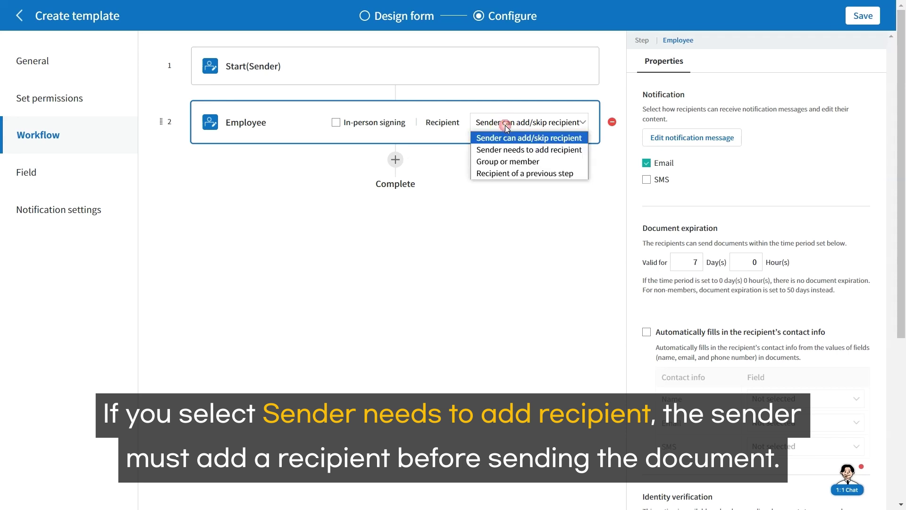
click(507, 149)
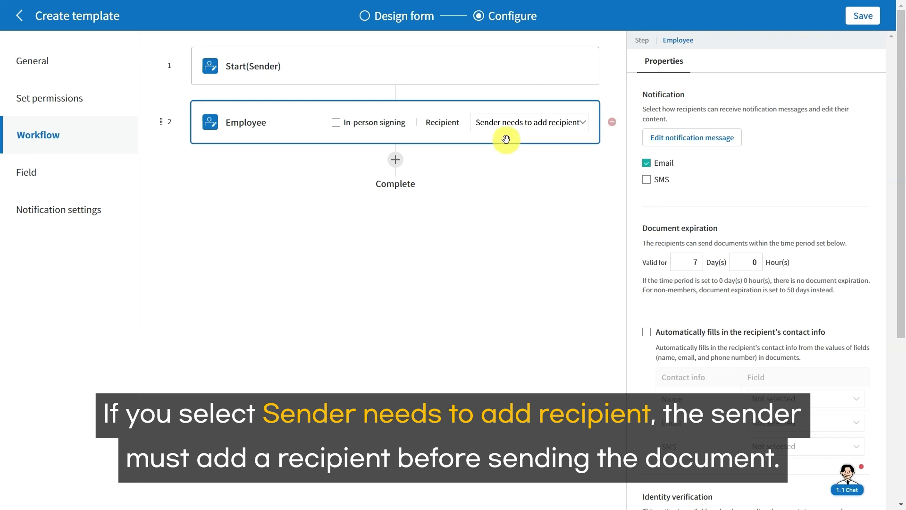
click(510, 128)
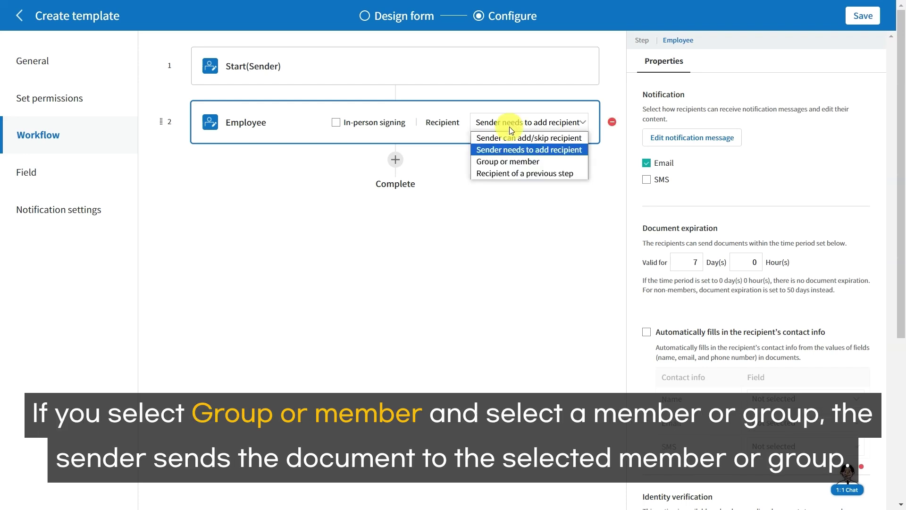
click(507, 161)
click(501, 150)
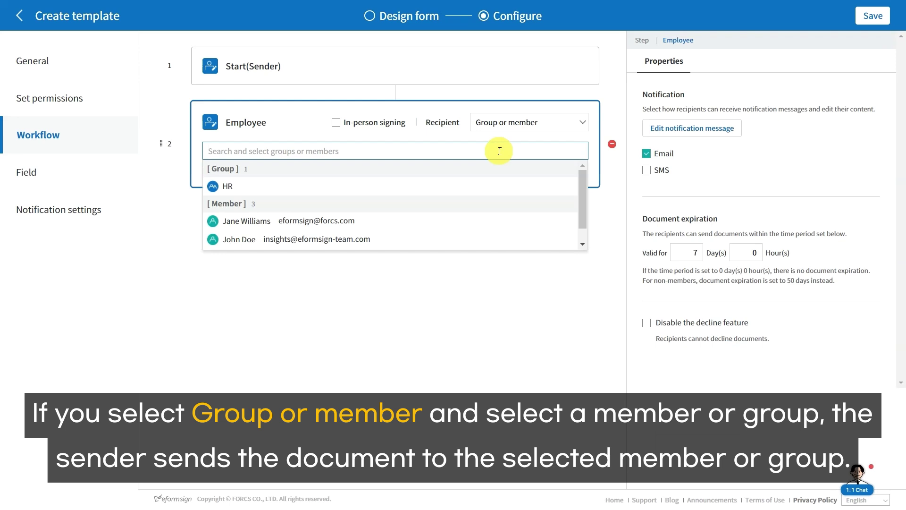
click(460, 186)
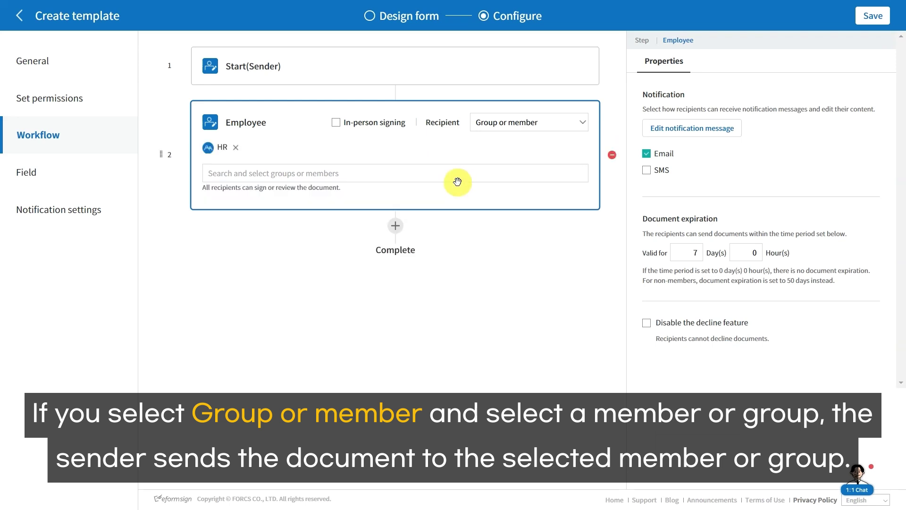
Step: Try Recipient of a previous step, restore Sender can add/skip recipient, and show Start(Sender) properties
click(507, 127)
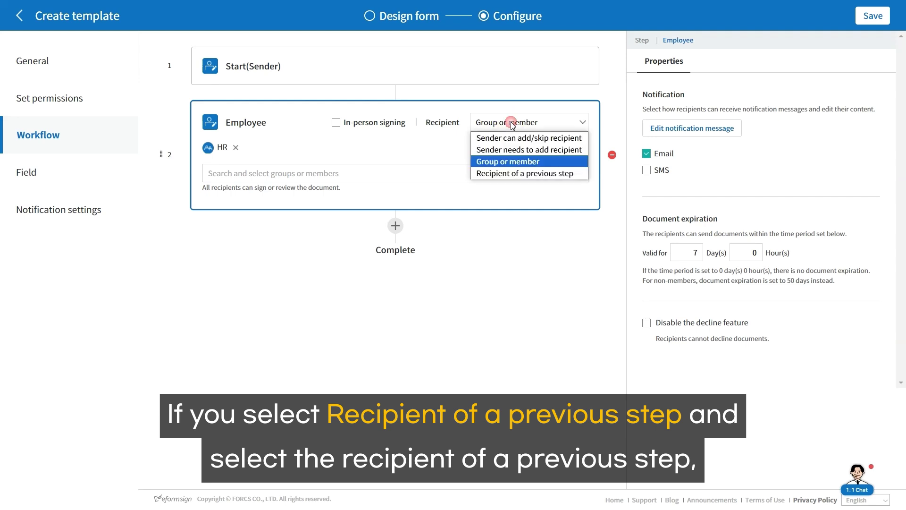
click(510, 173)
click(488, 151)
click(488, 151)
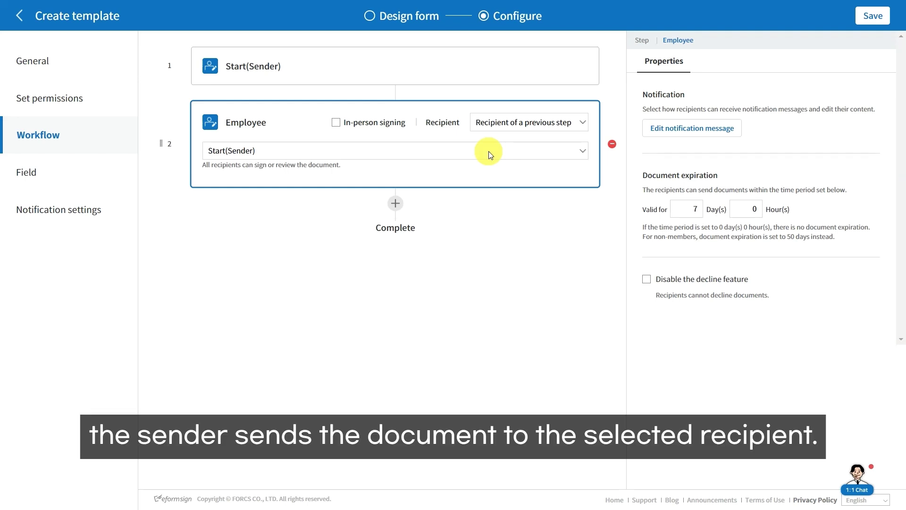
click(495, 126)
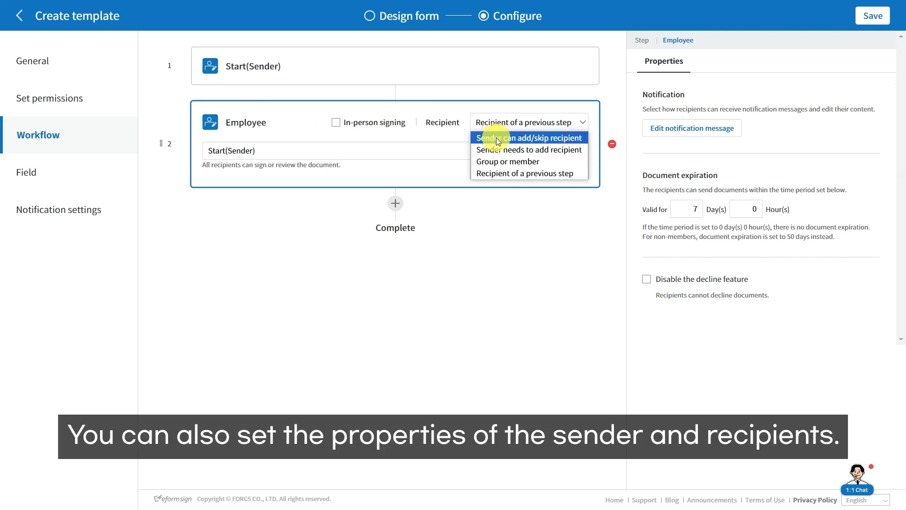
click(497, 138)
click(472, 62)
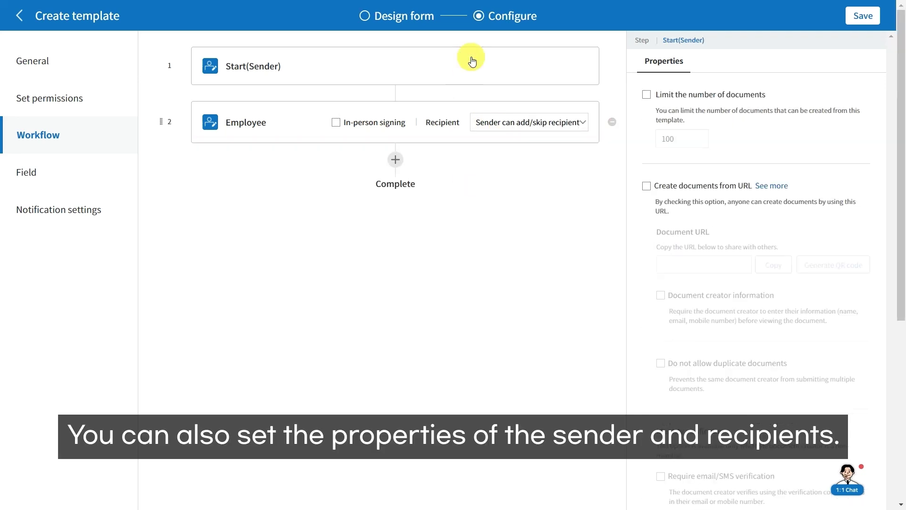
Step: Show Employee's properties: email notification on, 7-day document validity, identity verification off
click(388, 104)
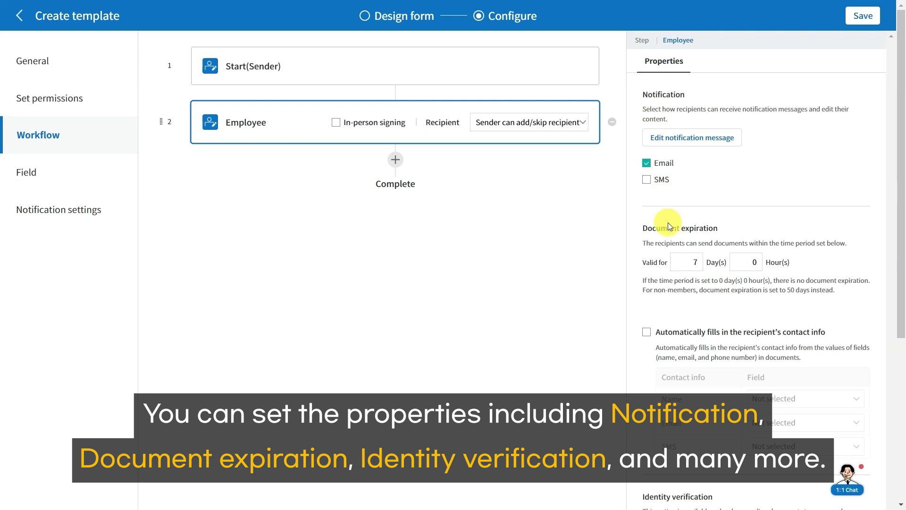
scroll(668, 225, down, 5)
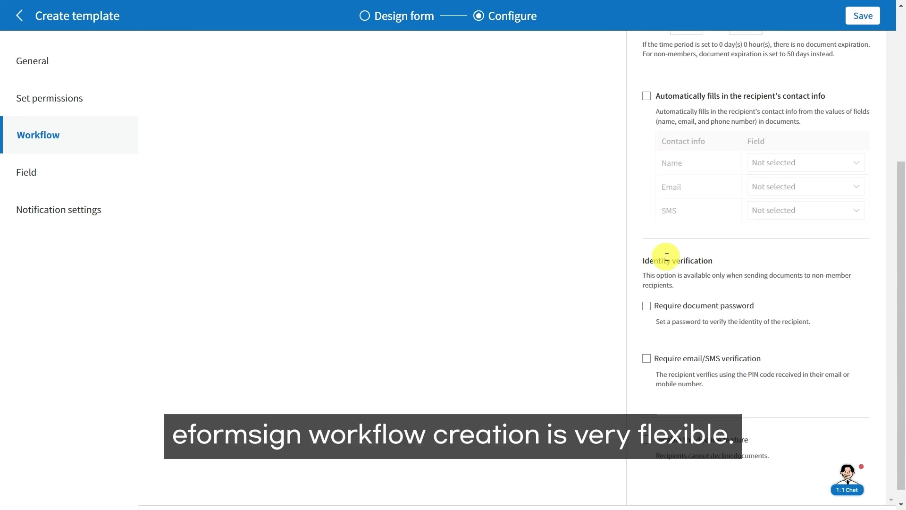
scroll(667, 256, up, 5)
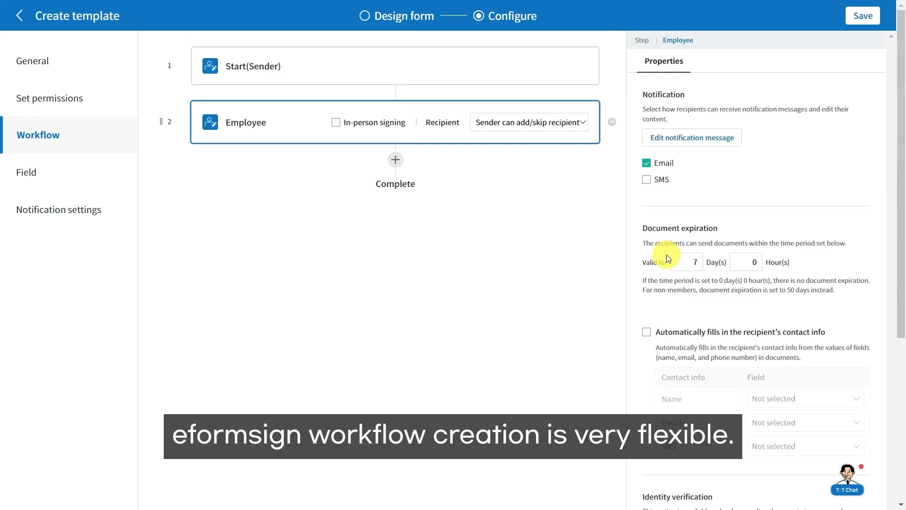
click(396, 161)
click(428, 175)
click(404, 219)
click(428, 256)
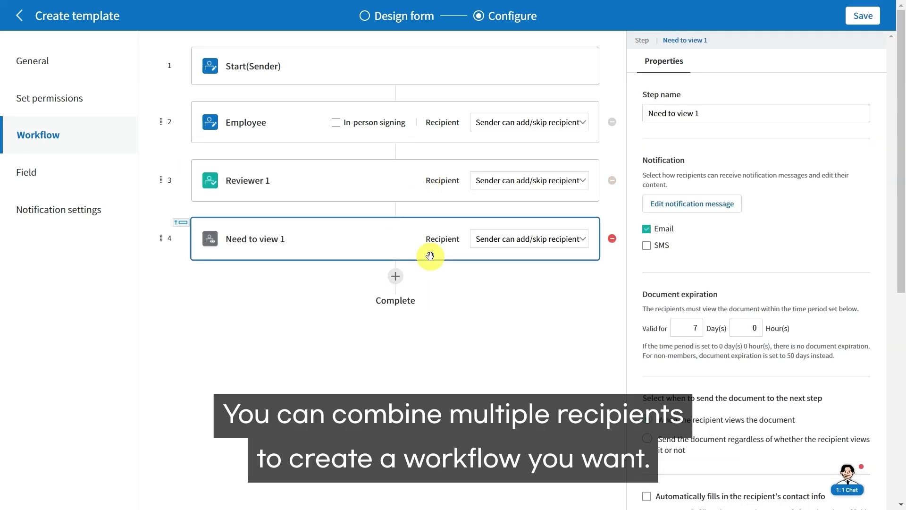
drag(168, 237, 174, 111)
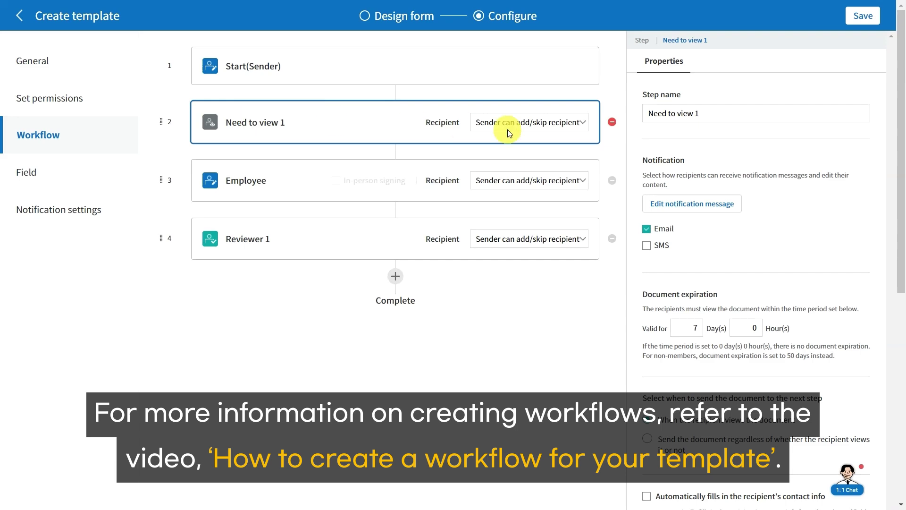
click(612, 122)
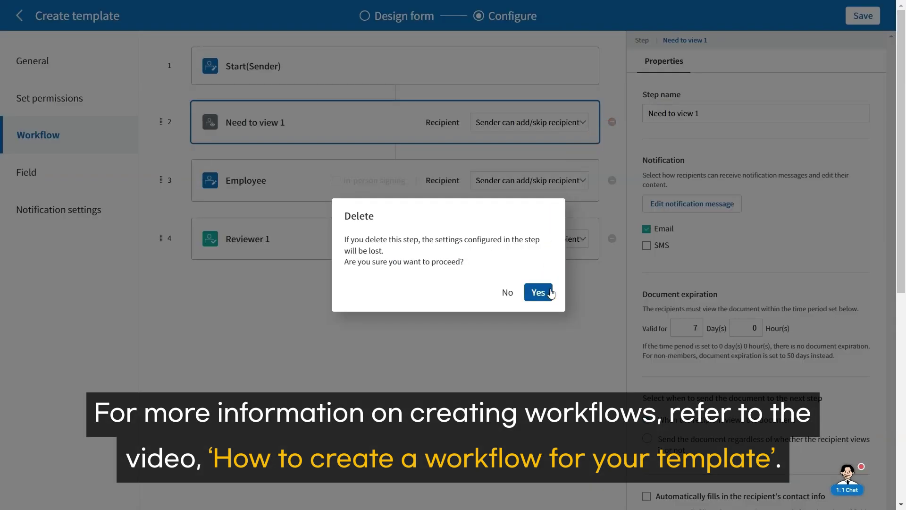
click(549, 290)
click(613, 180)
click(539, 292)
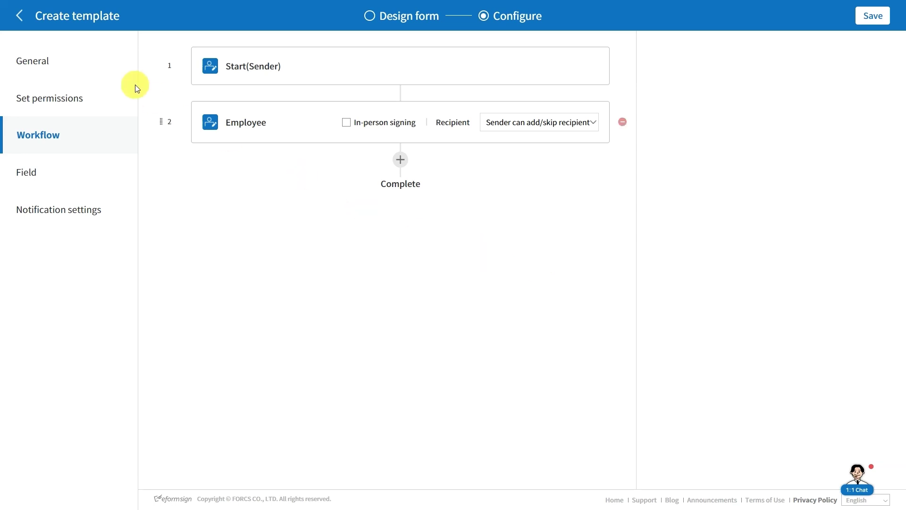
Step: Review the General, Set permissions, Field and Notification settings, then save the template
click(88, 66)
click(77, 94)
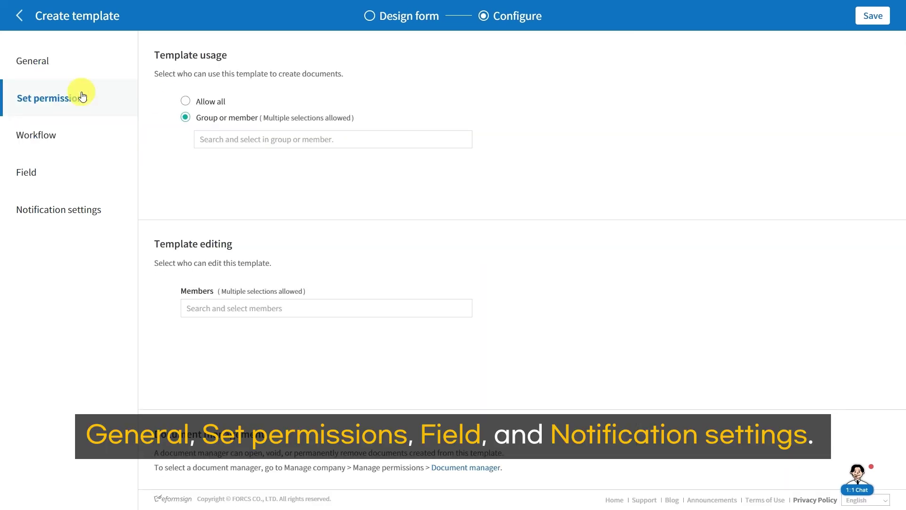
click(61, 173)
click(79, 210)
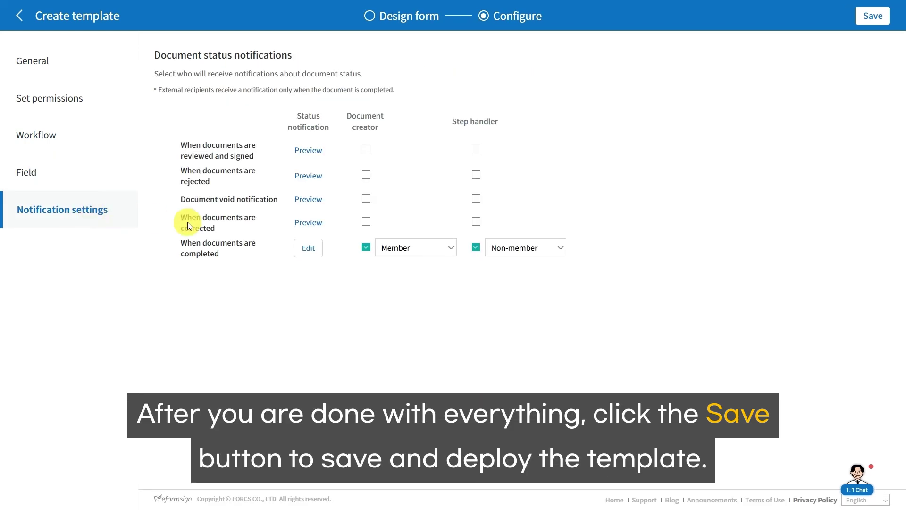
click(881, 20)
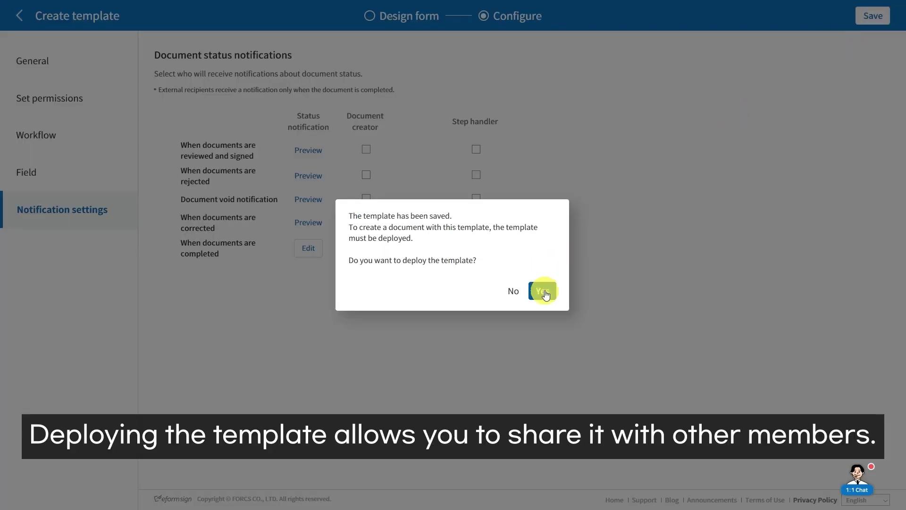
Step: Deploy the NDA template and start a new document from the Non Disclosure Agreement template
click(543, 291)
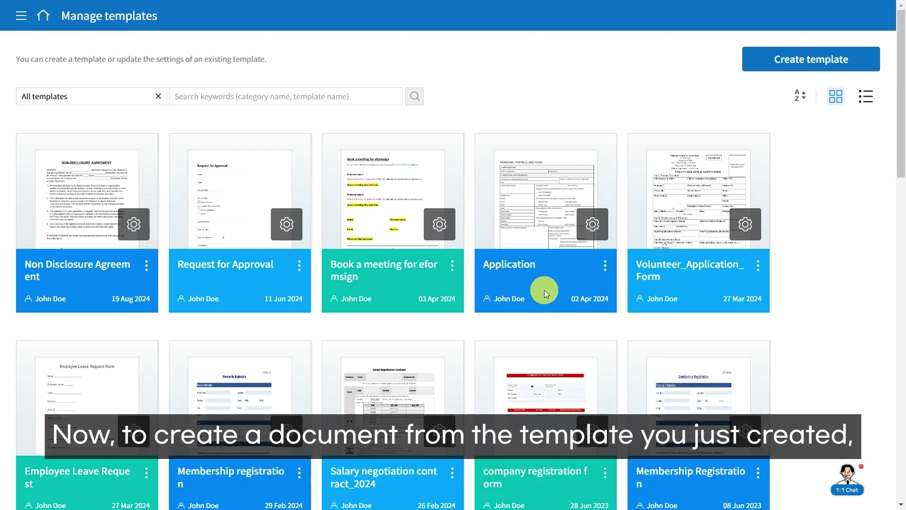
click(44, 18)
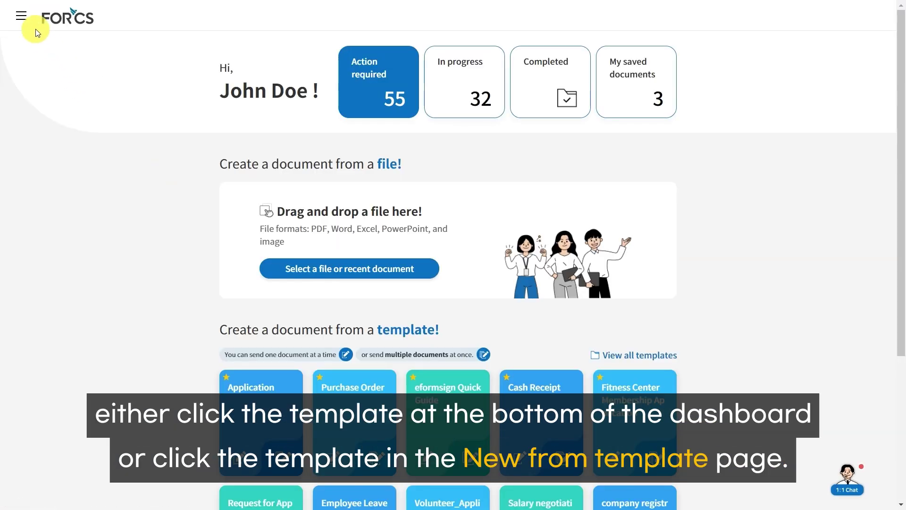
click(24, 17)
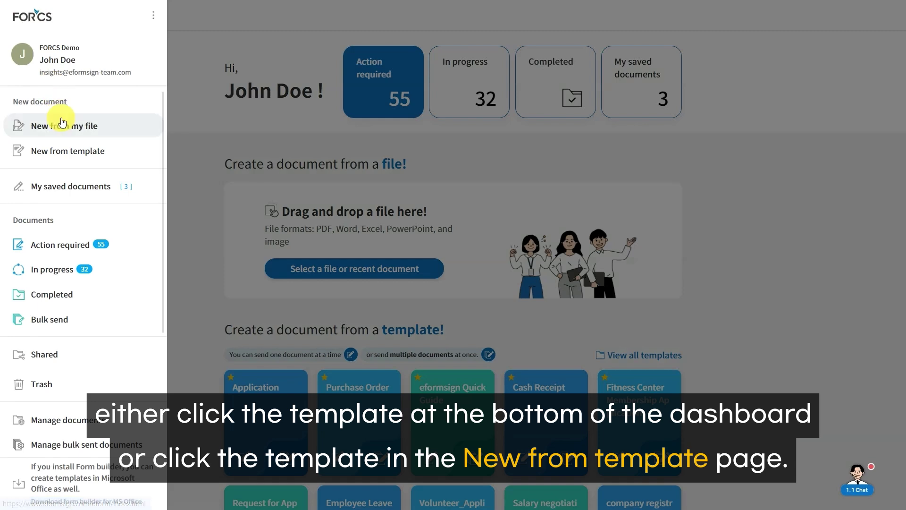
click(64, 150)
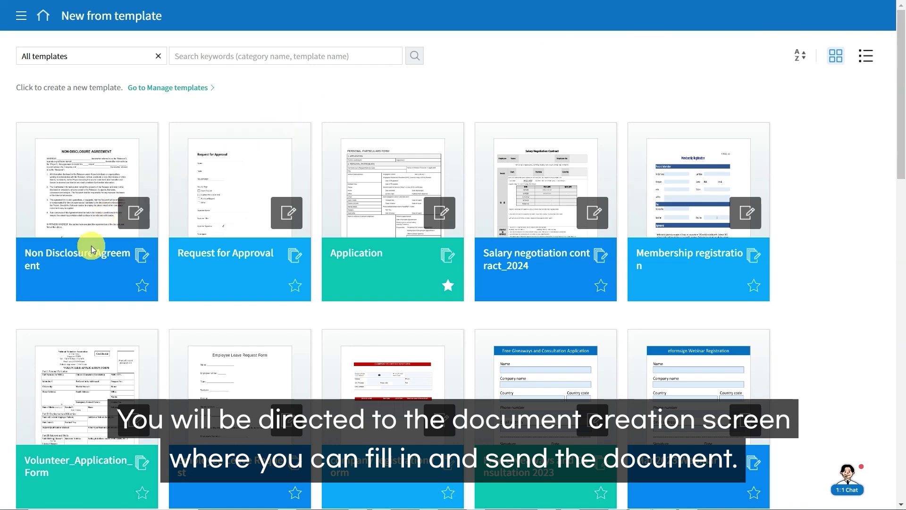
click(91, 249)
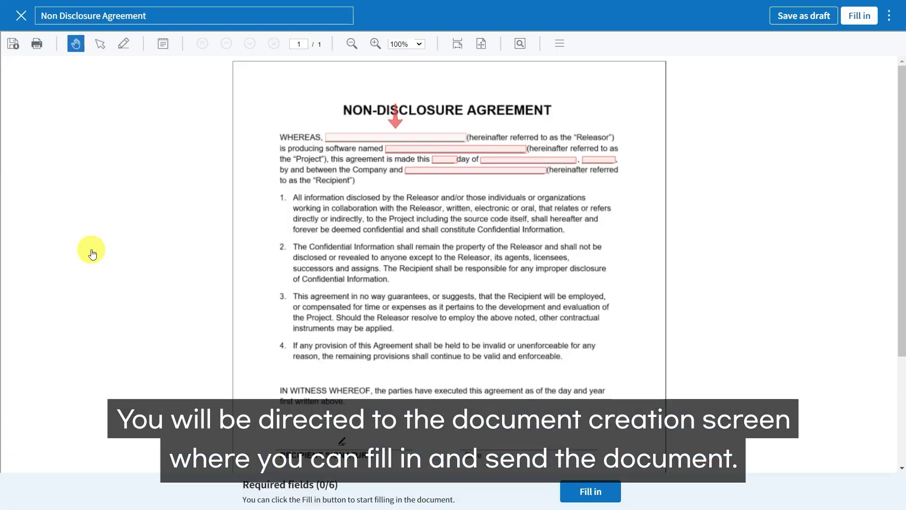
Step: Fill the WHEREAS blanks with company 'ACME Inc' and software 'HR Software'
click(369, 139)
text(ACME Inc)
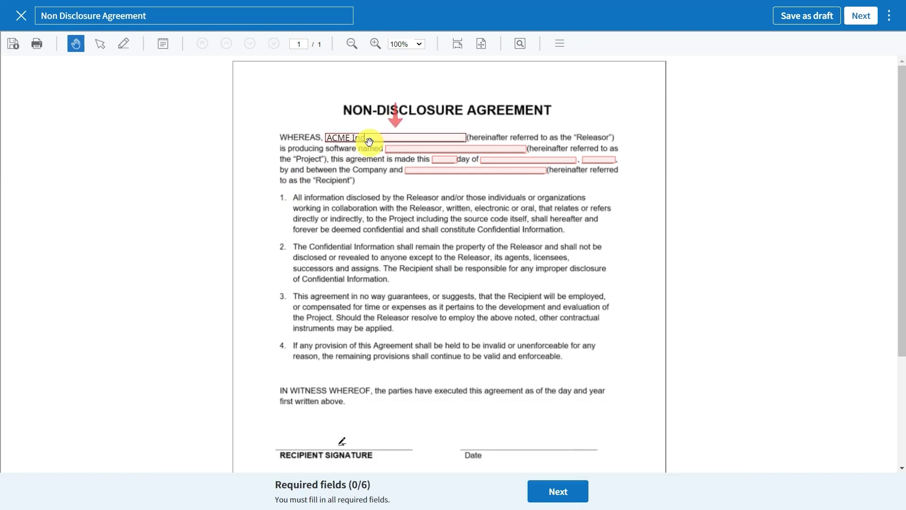
click(390, 148)
text(HR Software)
Step: Enter the date 19 August 2024 and the recipient's full name in the remaining blanks
click(455, 159)
text(19)
click(488, 160)
text(August)
click(600, 160)
text(2024)
click(530, 171)
text(Jane Smith)
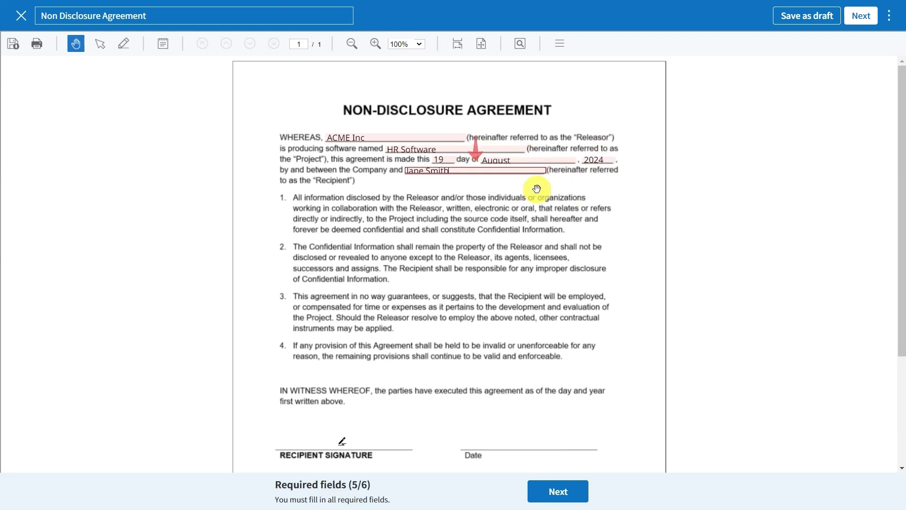
click(537, 189)
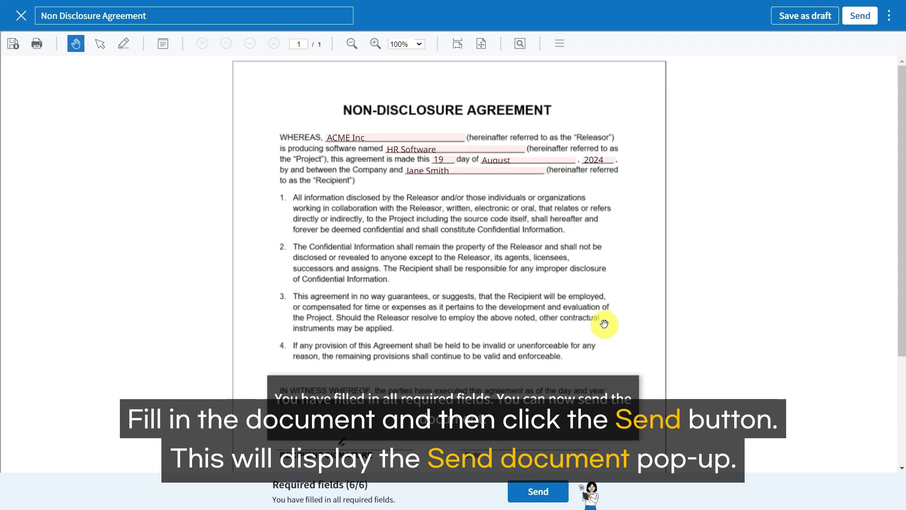
Step: Send the completed NDA to the recipient by entering their name and e-mail address
click(551, 494)
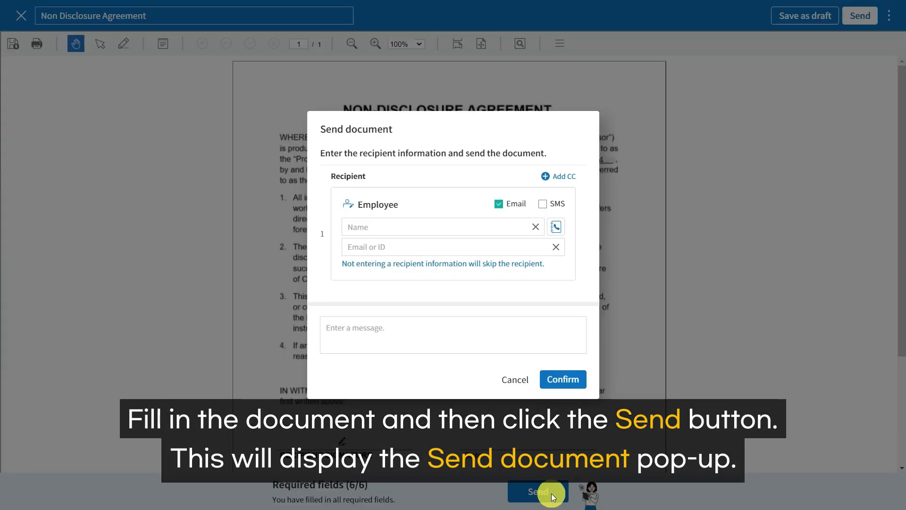
click(492, 228)
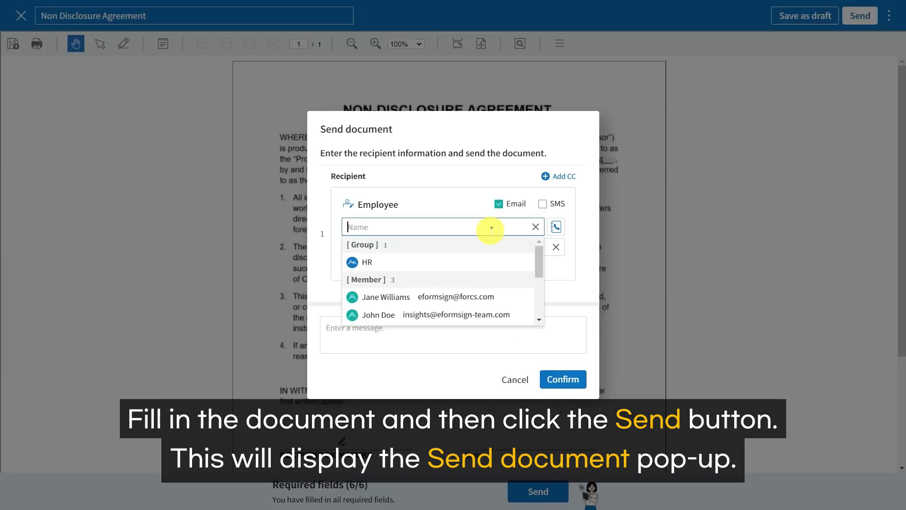
text(Jane Smith)
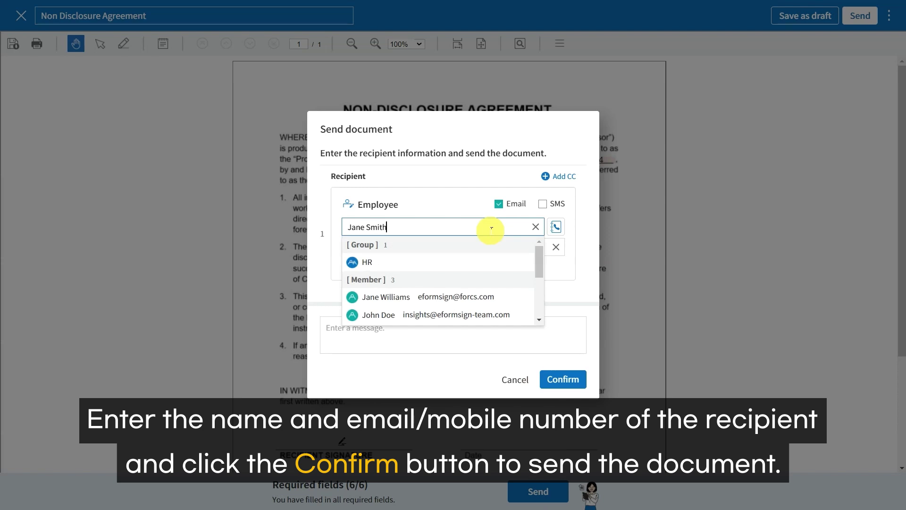
key(Tab)
click(497, 247)
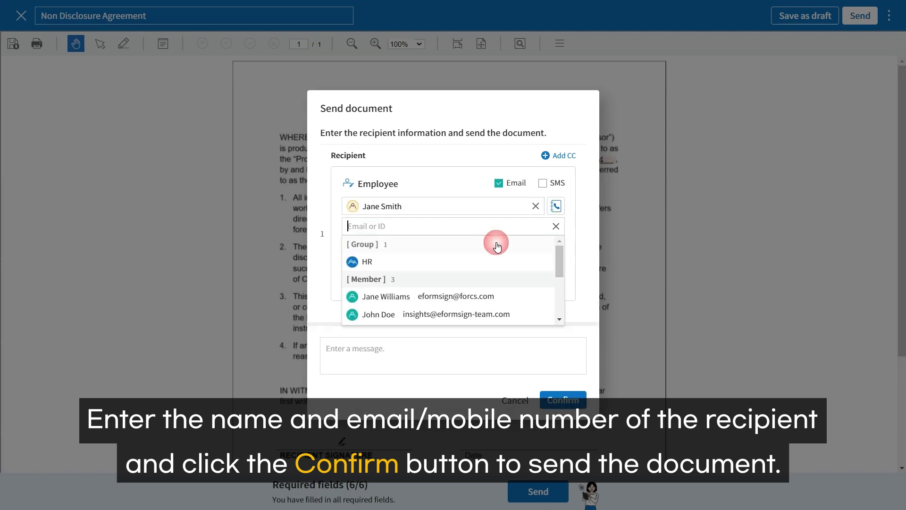
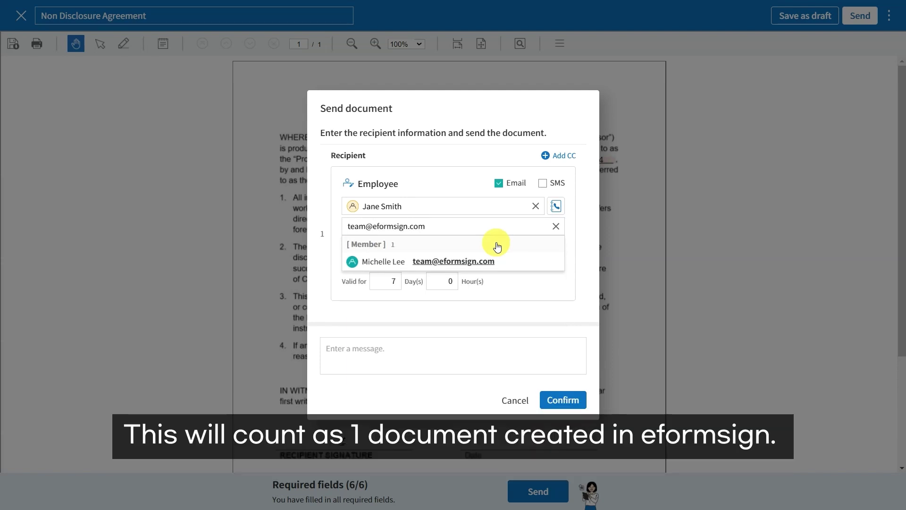
click(573, 241)
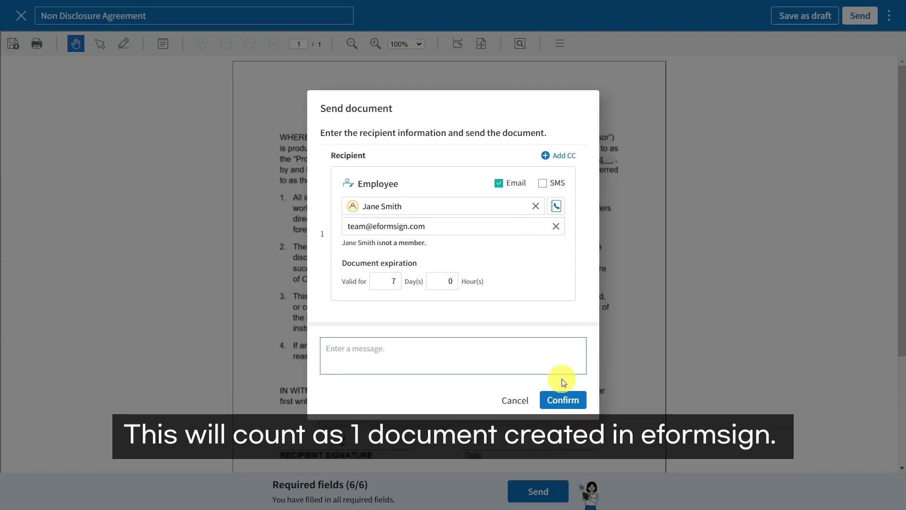
click(560, 405)
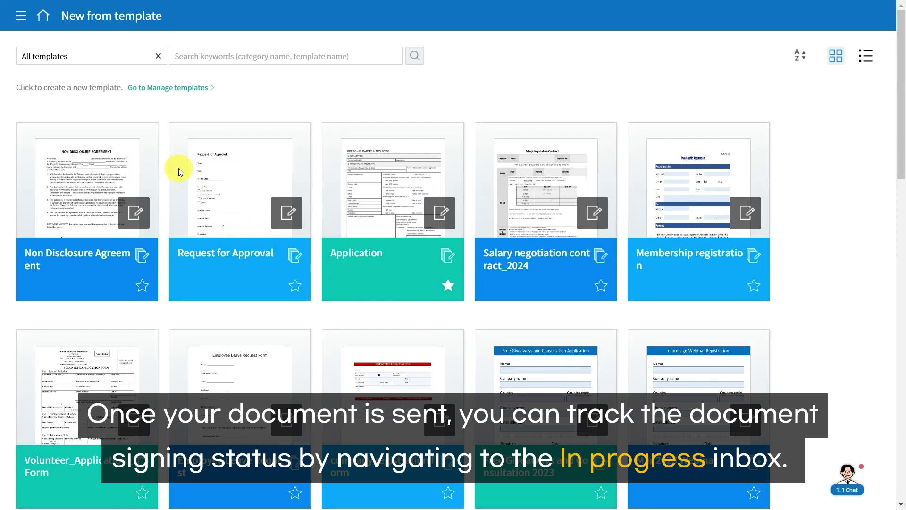
Step: Review the sent NDA's history in the In progress inbox, then return home
click(20, 16)
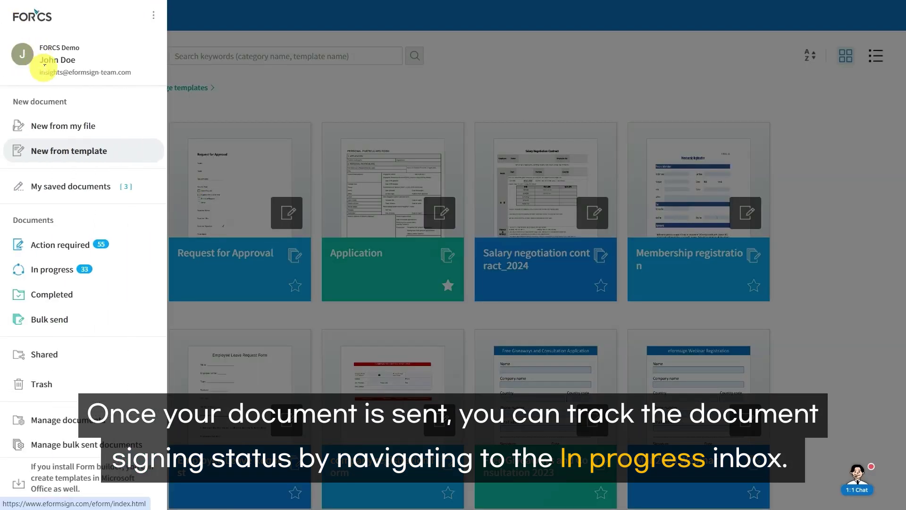
scroll(71, 156, down, 1)
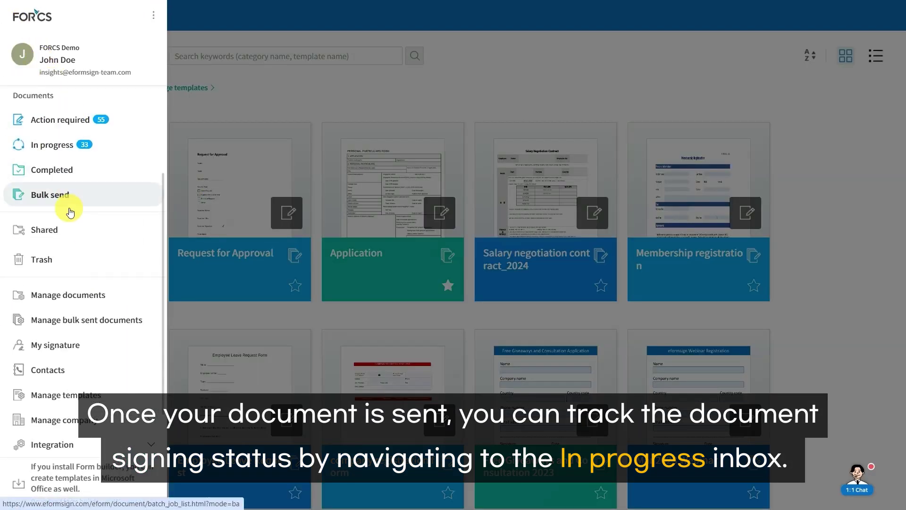
click(71, 147)
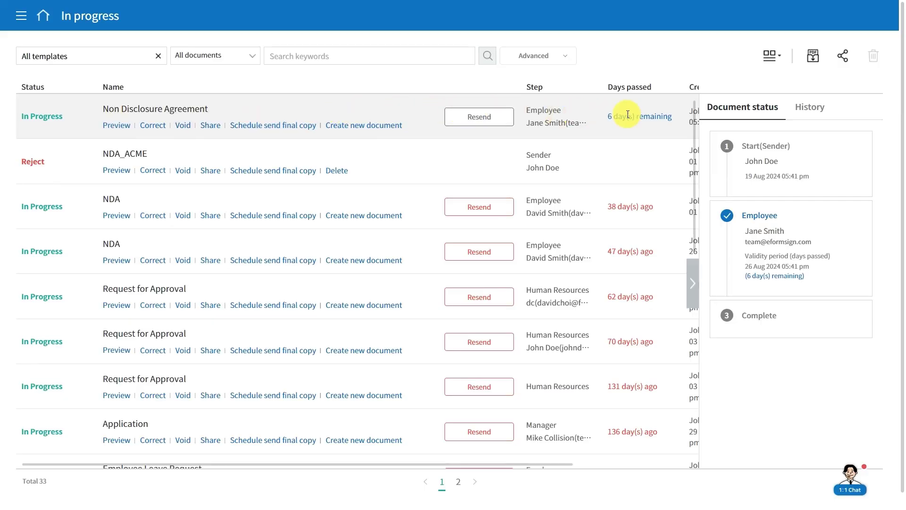
click(809, 110)
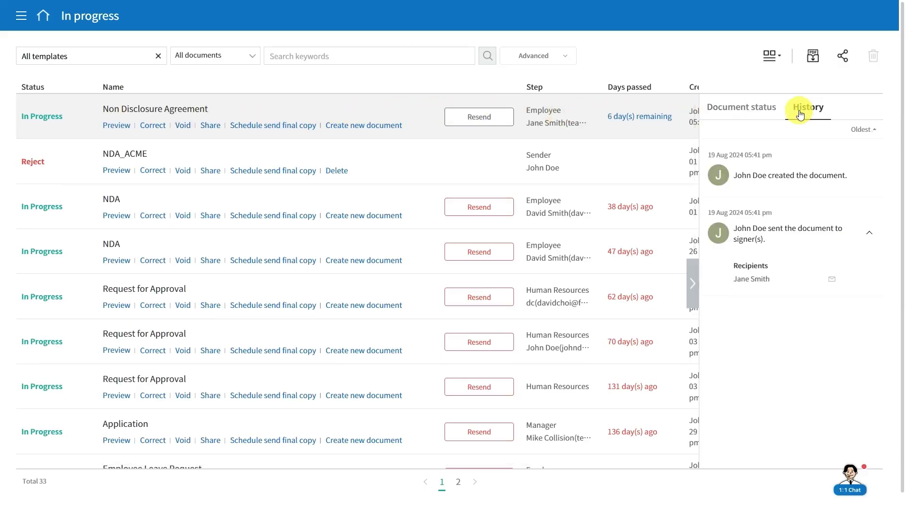
click(692, 283)
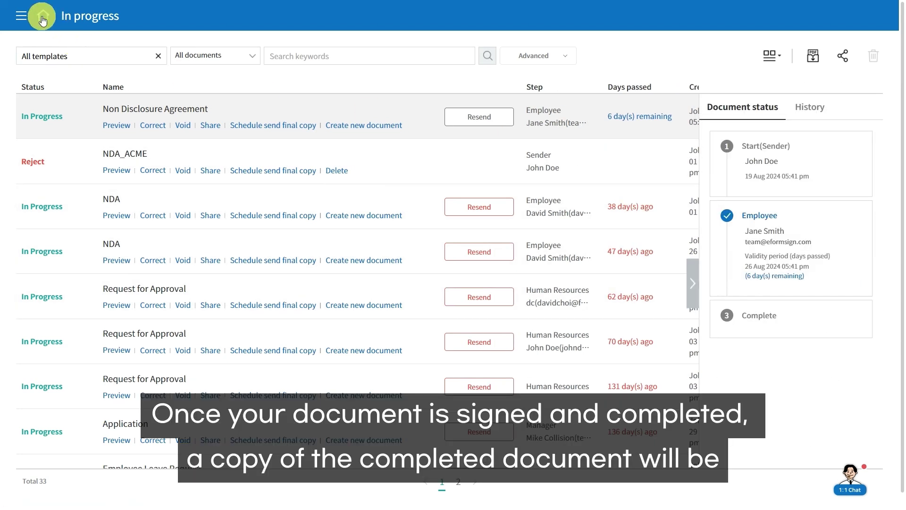
click(42, 19)
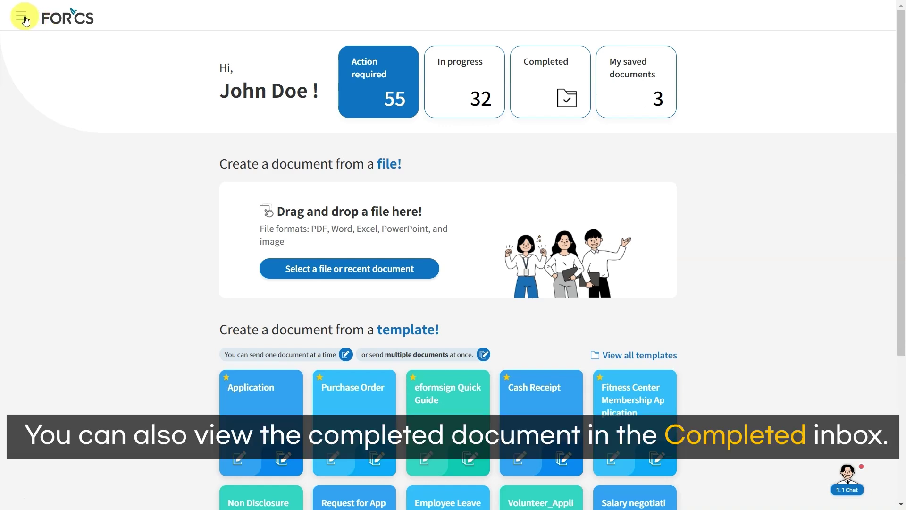
Step: Check the completed NDA's history in the Completed inbox and preview the signed document
click(23, 17)
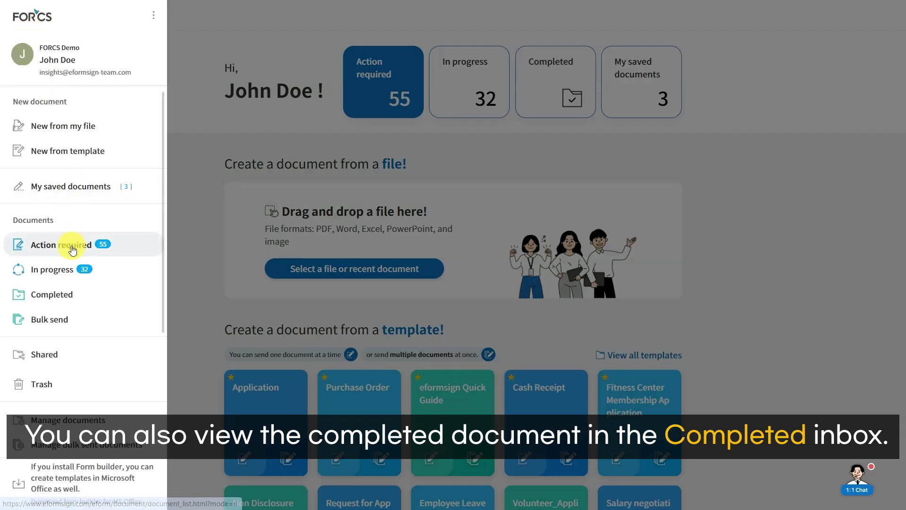
click(70, 296)
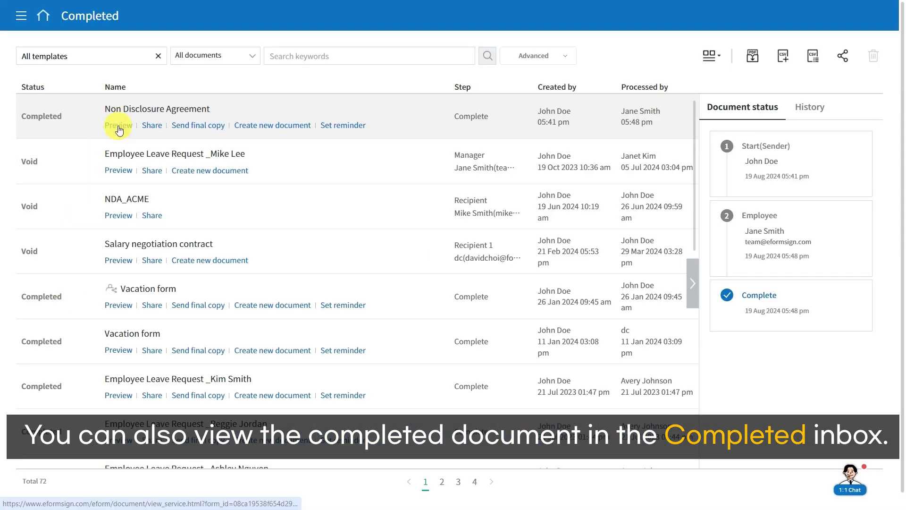
click(804, 109)
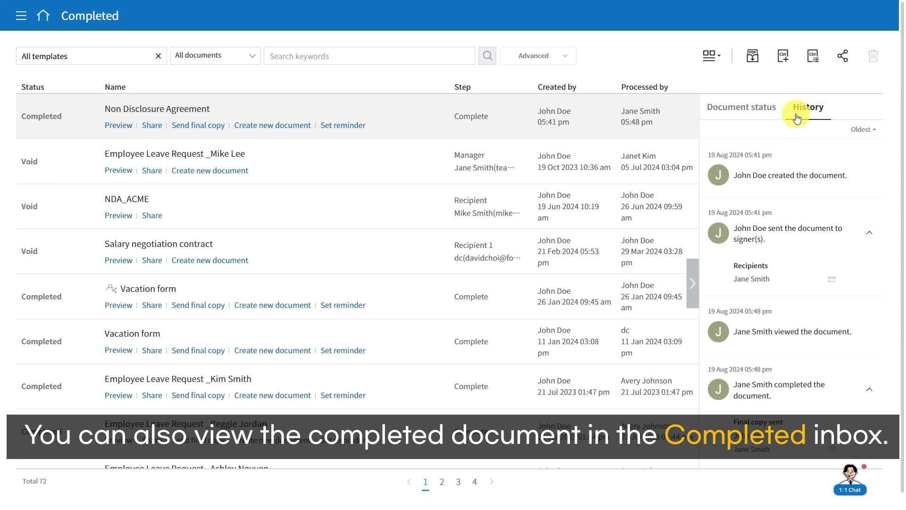
scroll(778, 342, down, 2)
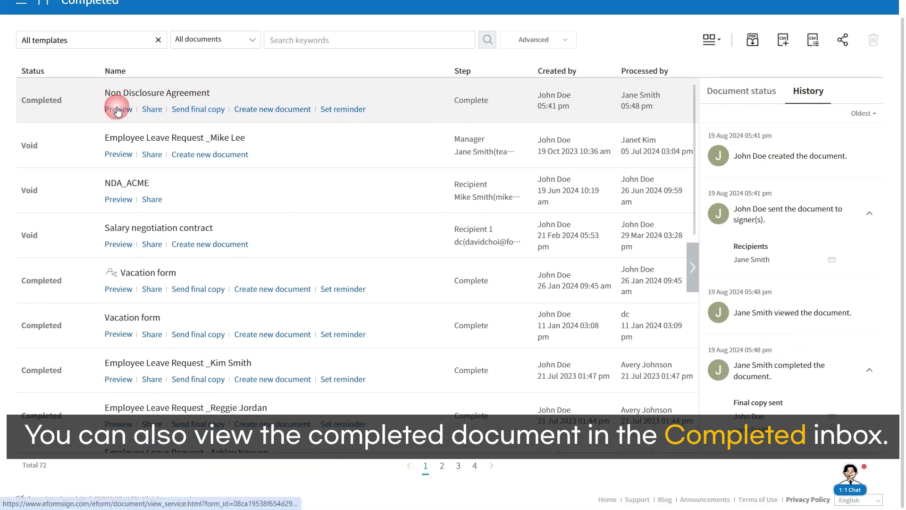
click(117, 108)
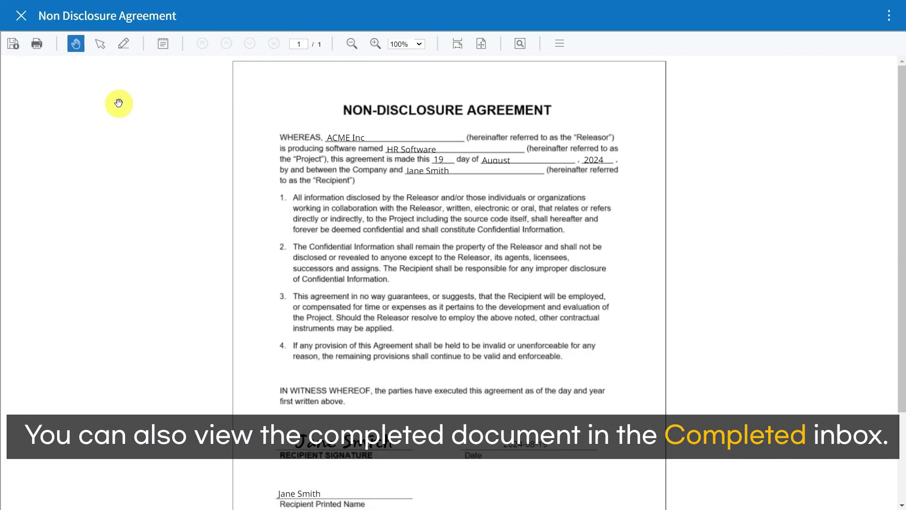